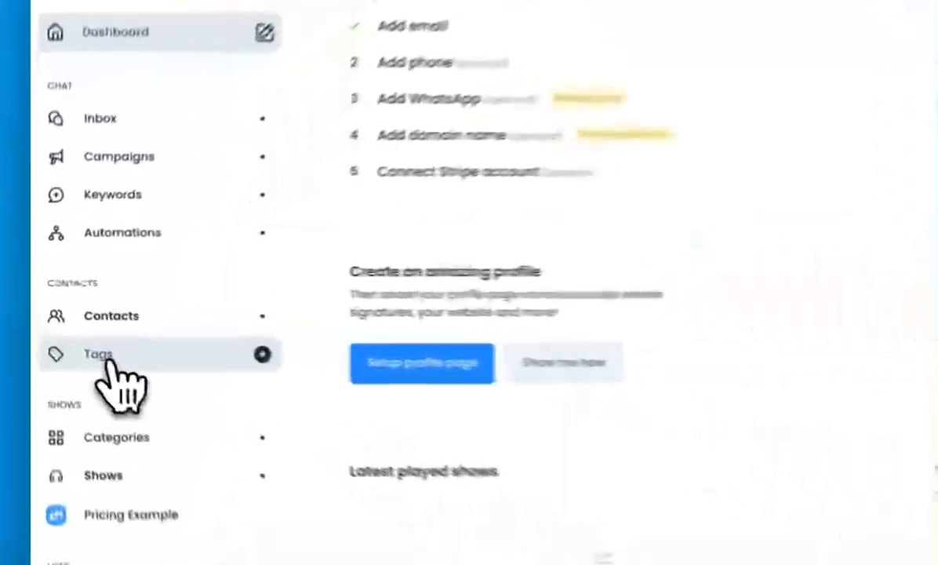
# - Create a new contact tag named VIP and save it
pyautogui.click(77, 326)
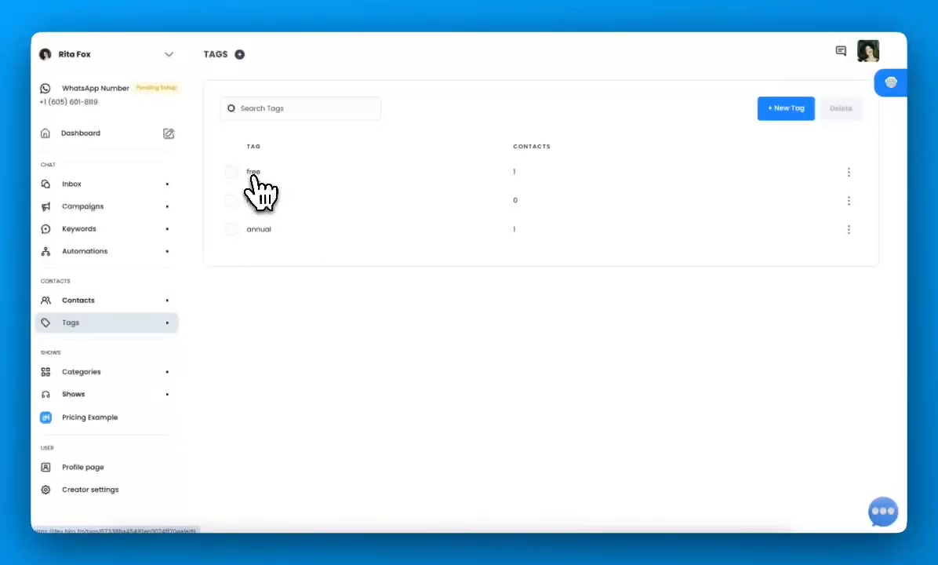
pyautogui.click(787, 112)
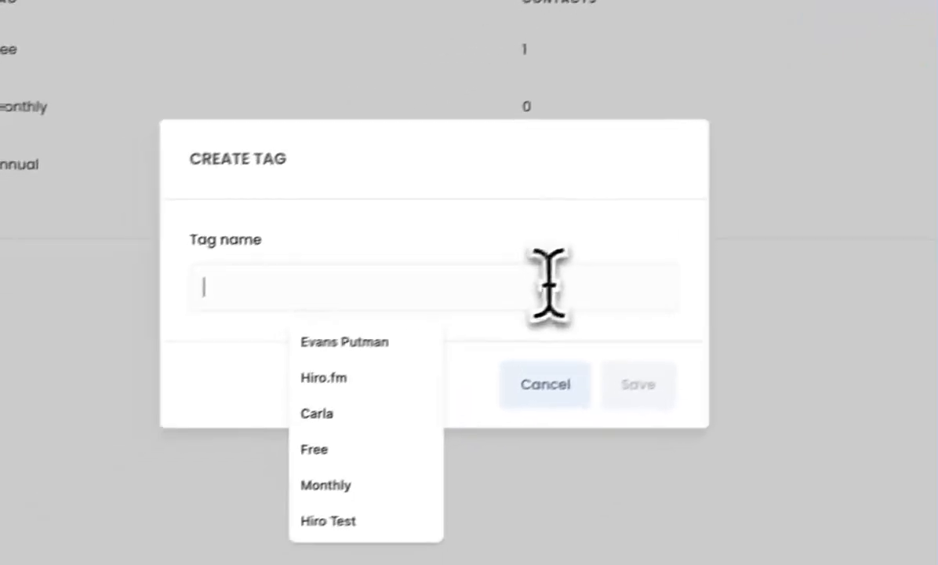
pyautogui.write('VIP')
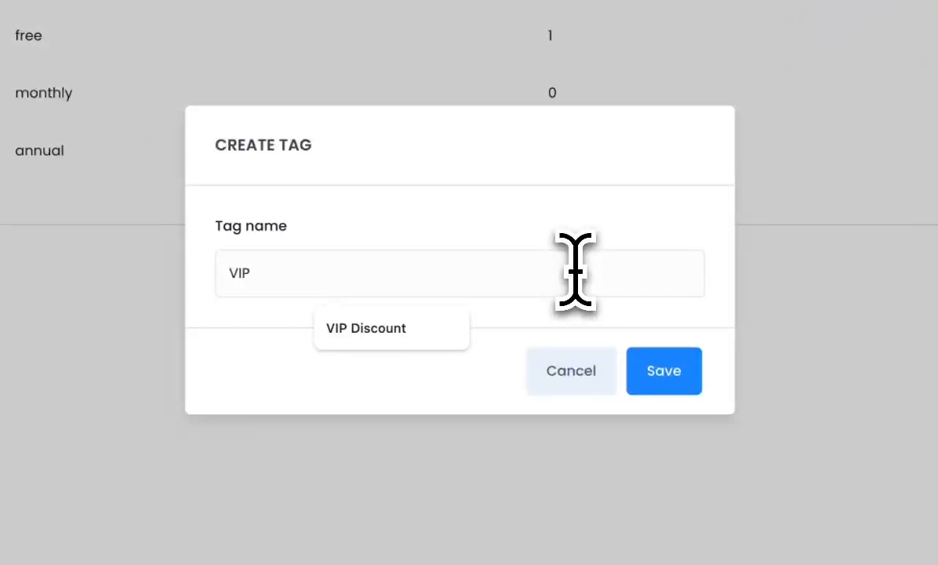
pyautogui.click(647, 369)
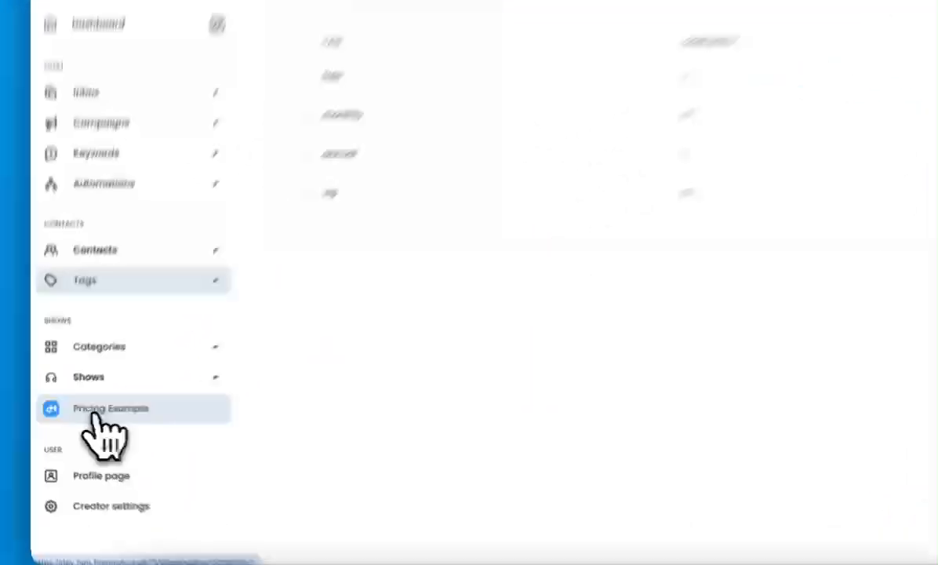
# - Open the Welcome episode of the Pricing Example show and examine its tag limit under Episode Availability
pyautogui.click(94, 413)
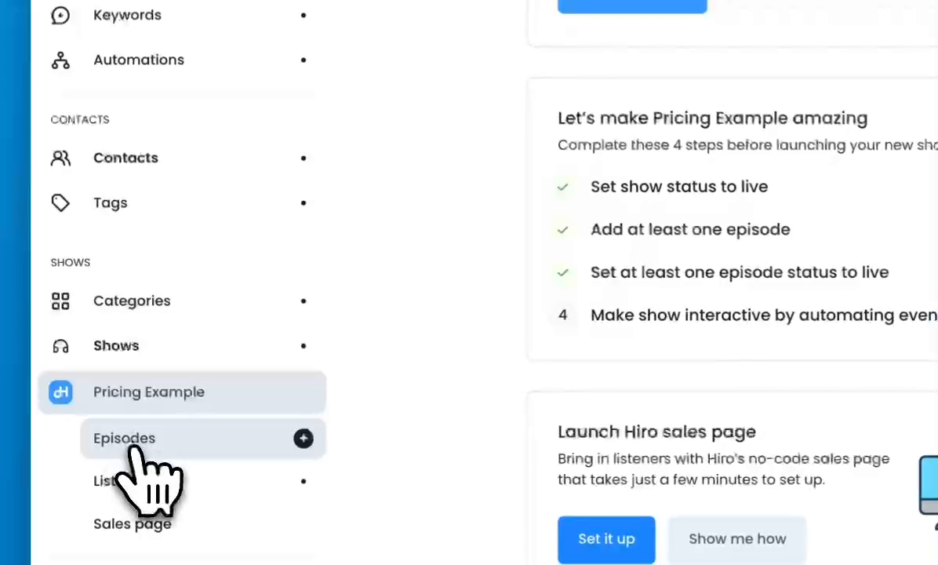
pyautogui.click(130, 449)
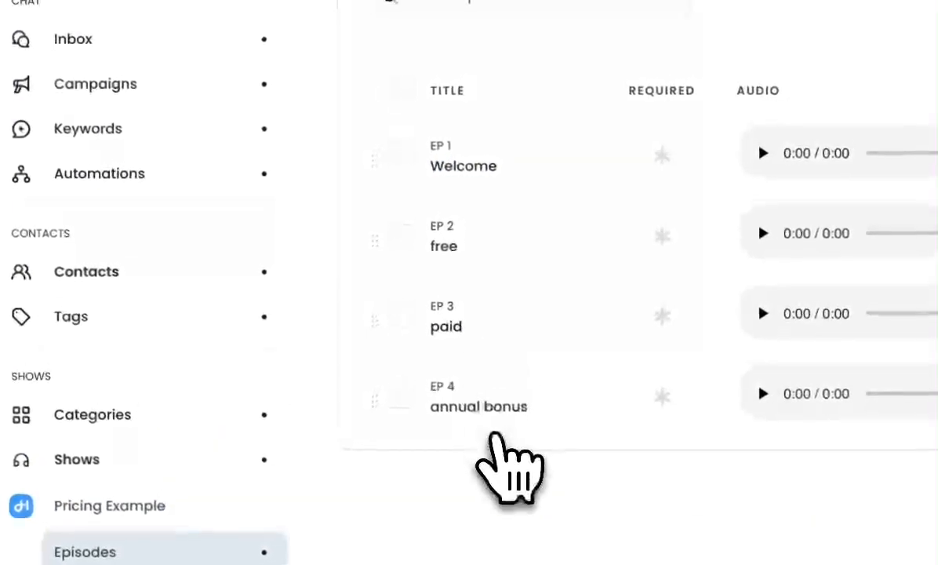
pyautogui.click(467, 171)
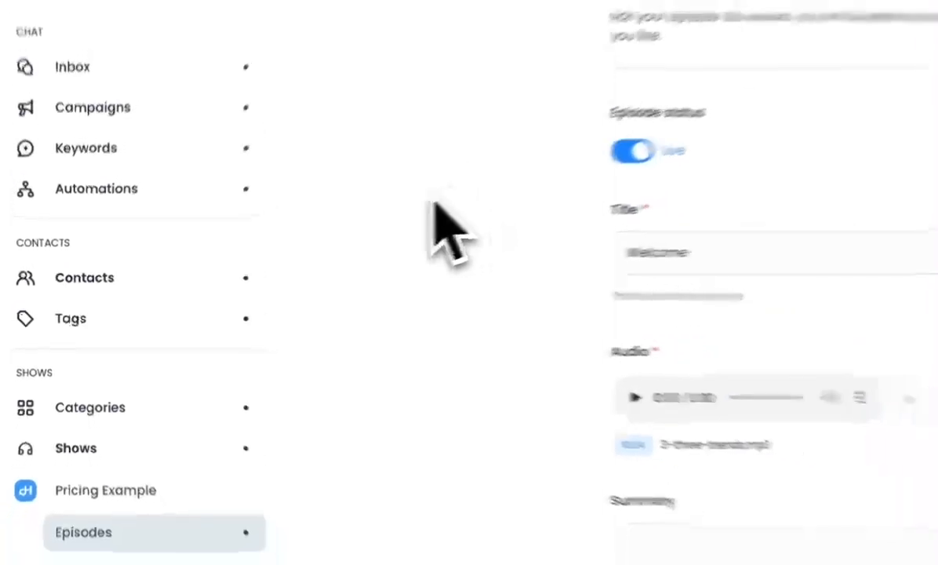
pyautogui.scroll(-5, 298, 271)
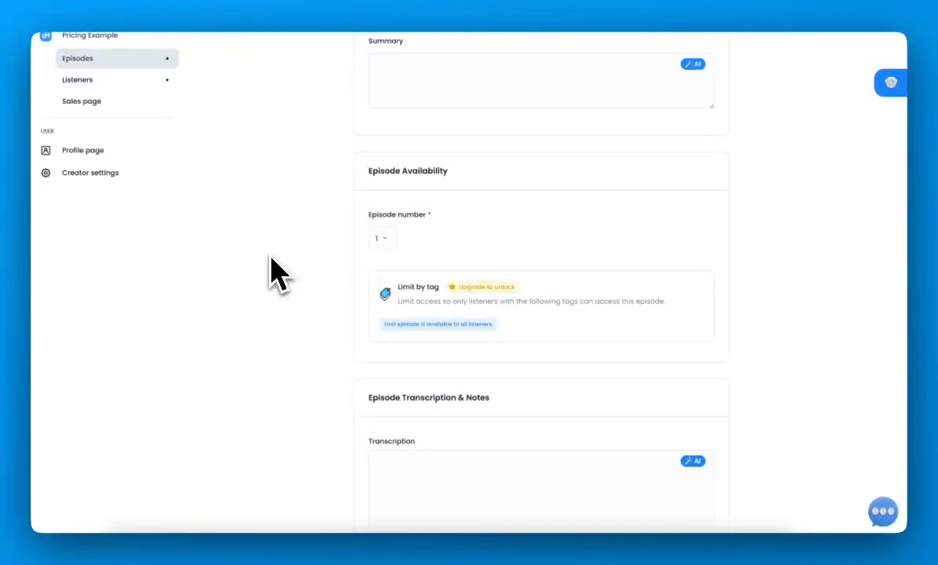
pyautogui.scroll(1, 270, 256)
pyautogui.scroll(1, 264, 255)
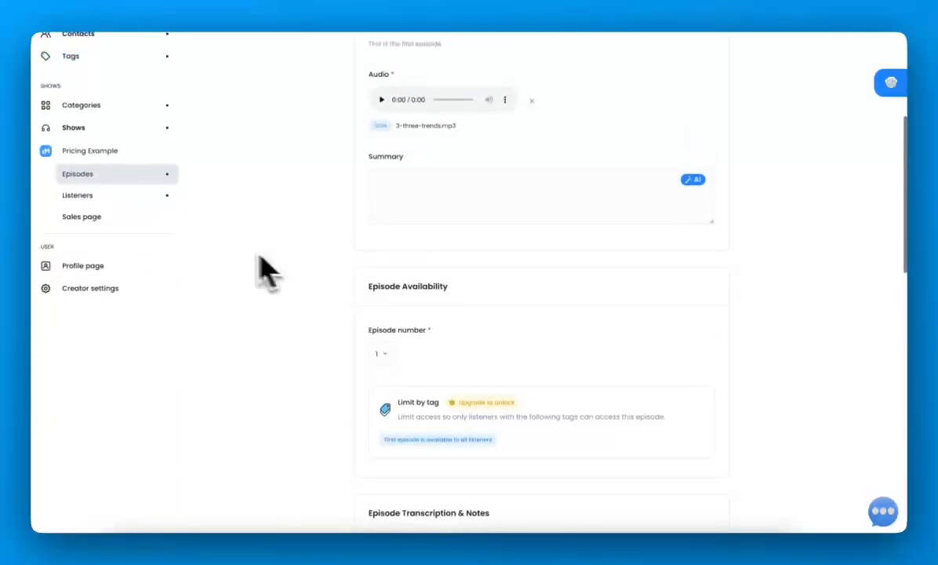
# - Open episode 2, "free", from the show's episode list and examine which tags limit its access
pyautogui.click(120, 177)
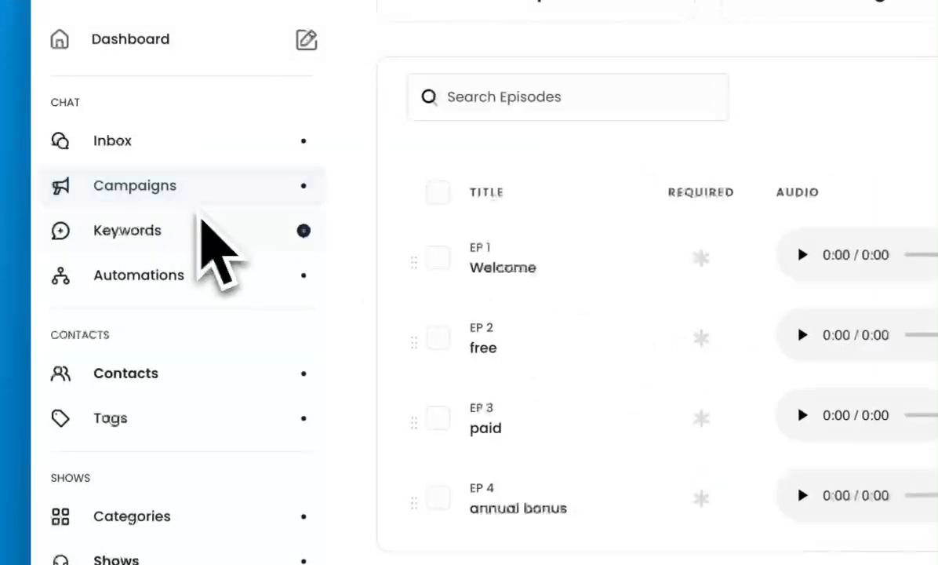
pyautogui.click(485, 349)
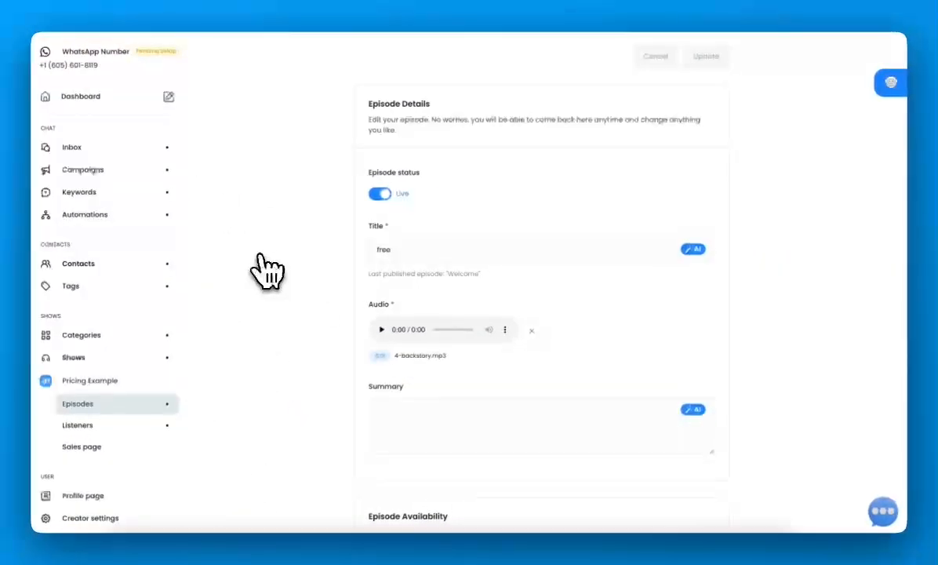
pyautogui.scroll(-5, 267, 271)
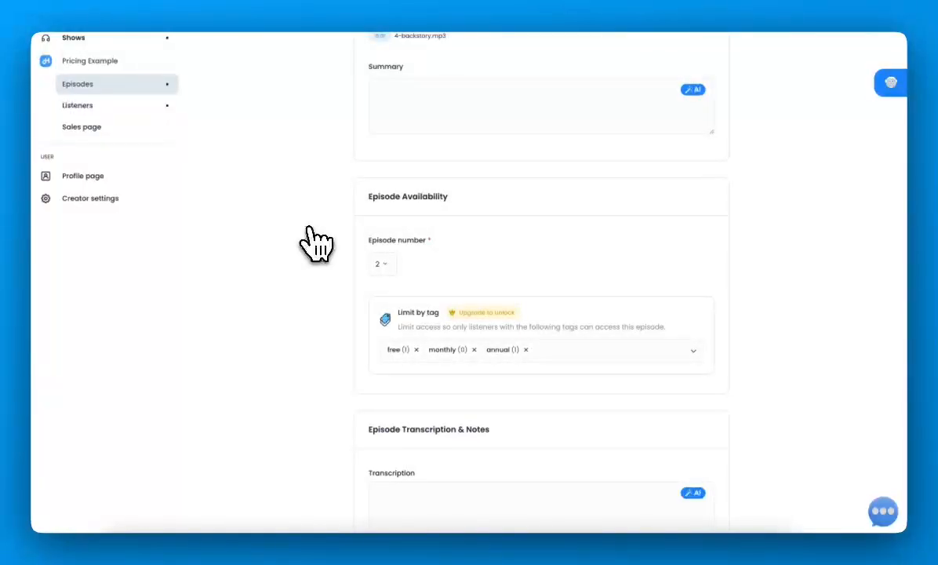
pyautogui.scroll(1, 311, 229)
# - Return to the episode list and examine which tags limit access to episode 3, "paid"
pyautogui.click(88, 139)
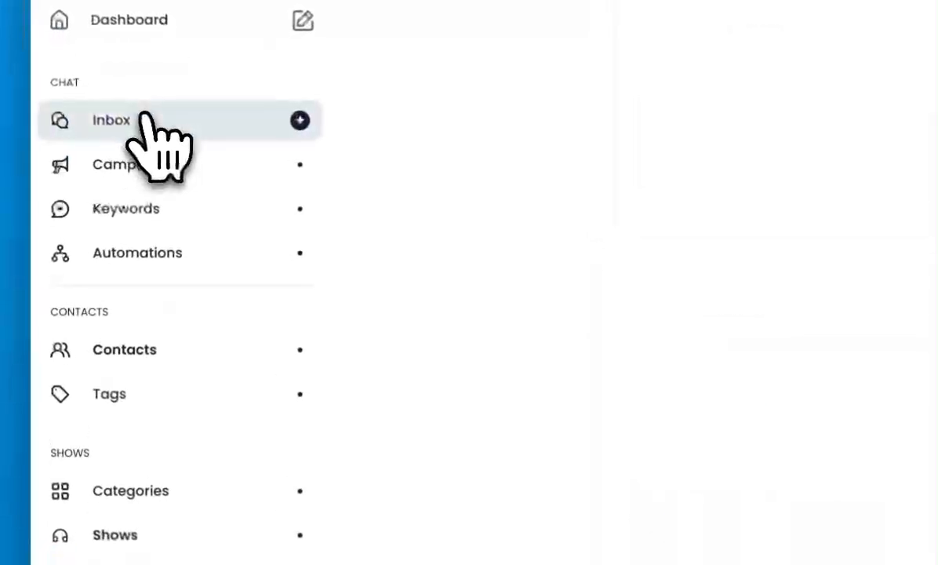
pyautogui.click(411, 234)
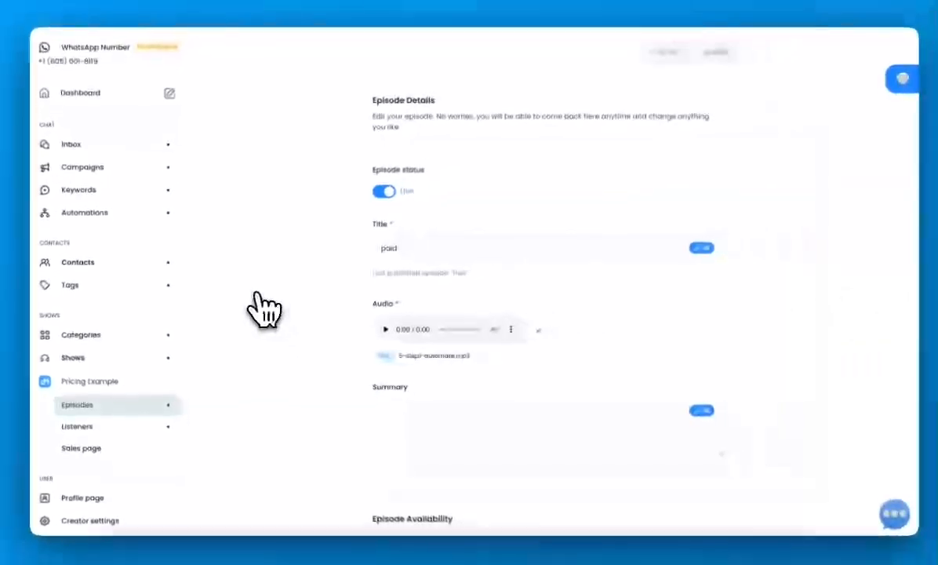
pyautogui.scroll(-4, 264, 310)
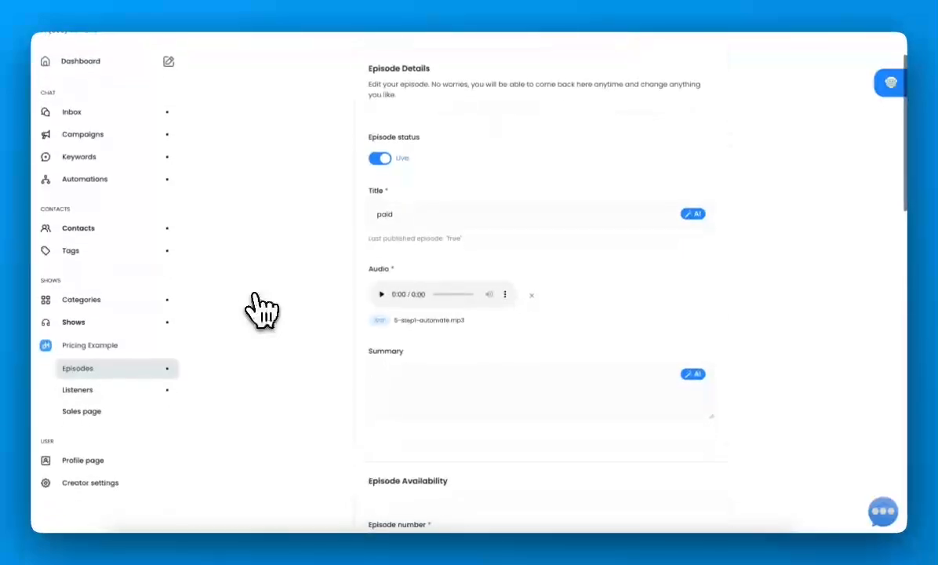
pyautogui.scroll(-5, 263, 310)
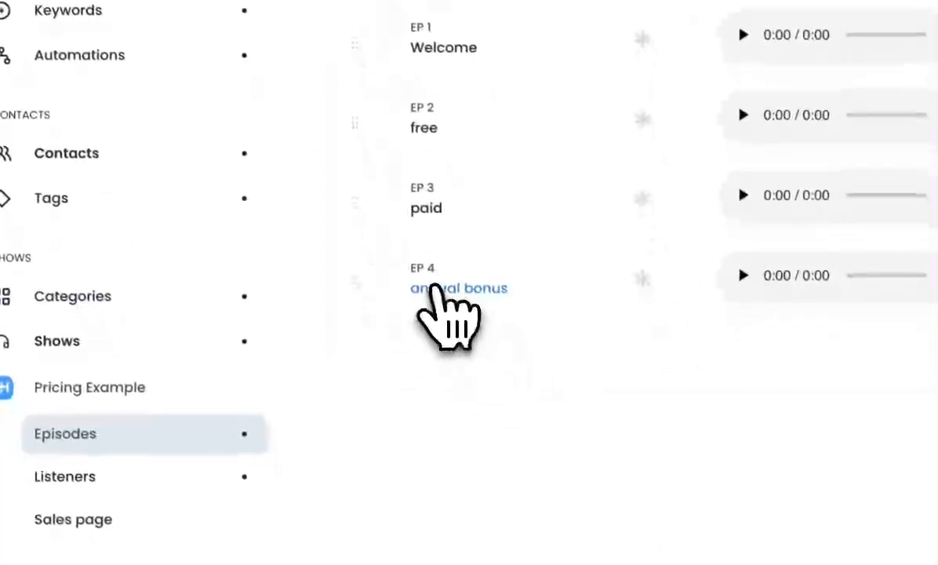
# - Open episode 4, "annual bonus", and examine its Limit by tag setting under Episode Availability
pyautogui.click(431, 282)
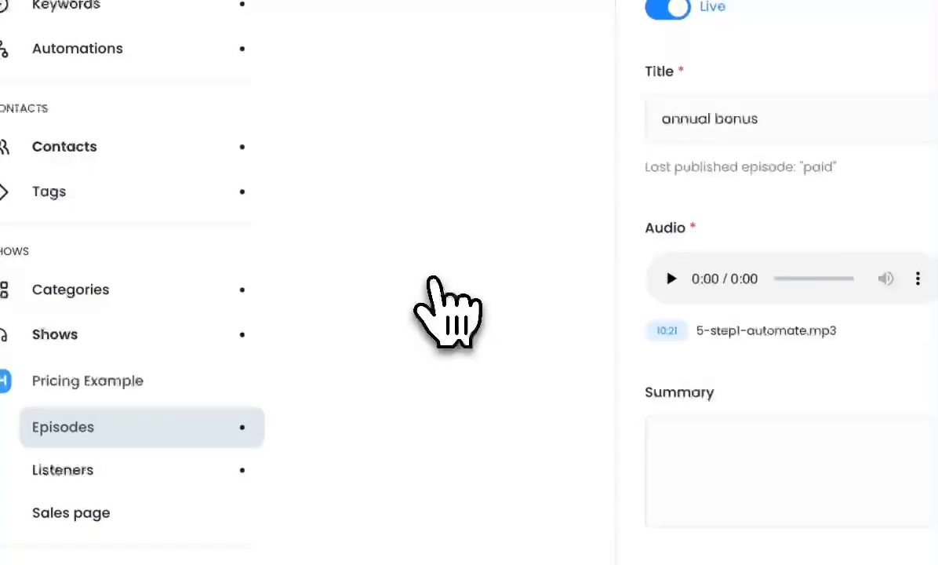
pyautogui.scroll(-5, 433, 281)
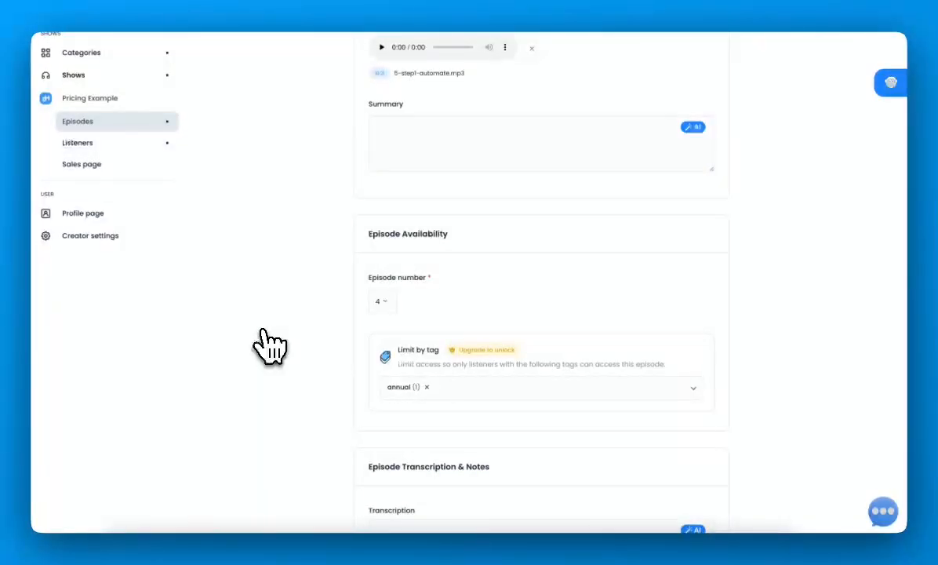
pyautogui.scroll(-1, 269, 343)
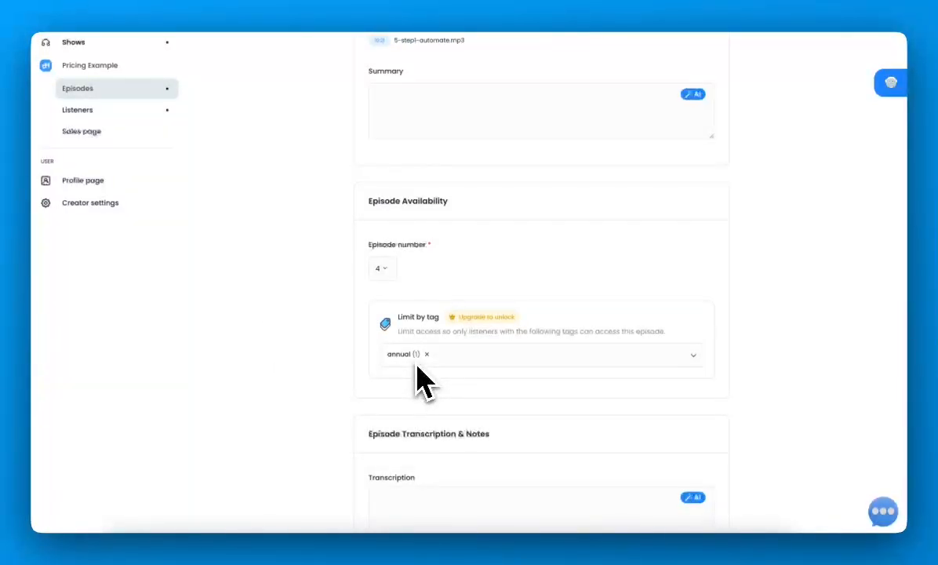
pyautogui.scroll(6, 417, 366)
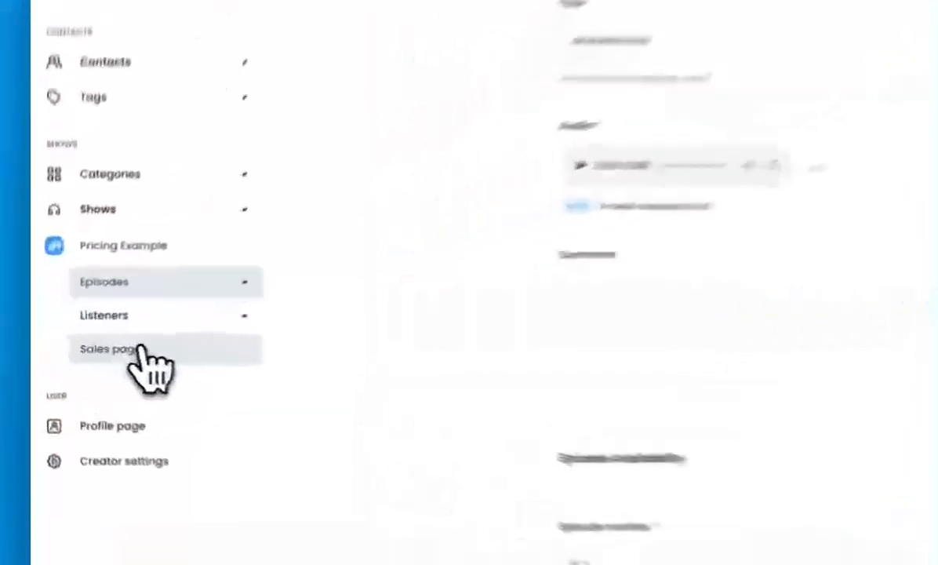
# - Open the show's sales page and inspect the Free price's type and contact tag, closing it without saving
pyautogui.click(141, 348)
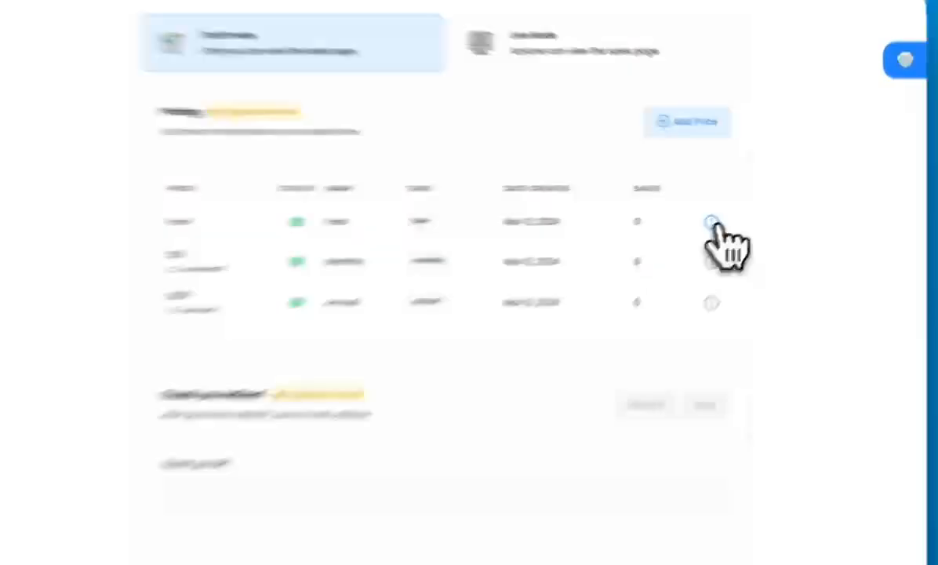
pyautogui.click(746, 205)
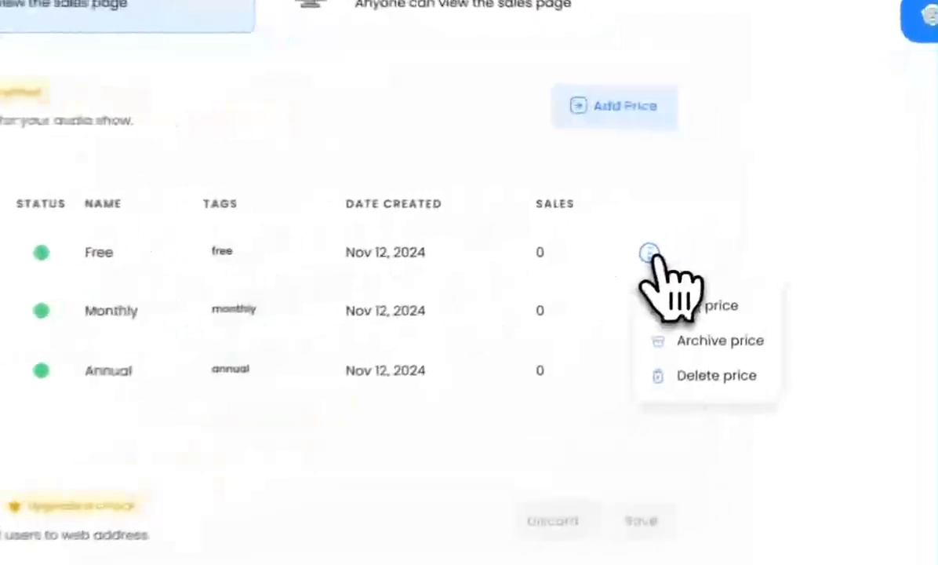
pyautogui.click(702, 307)
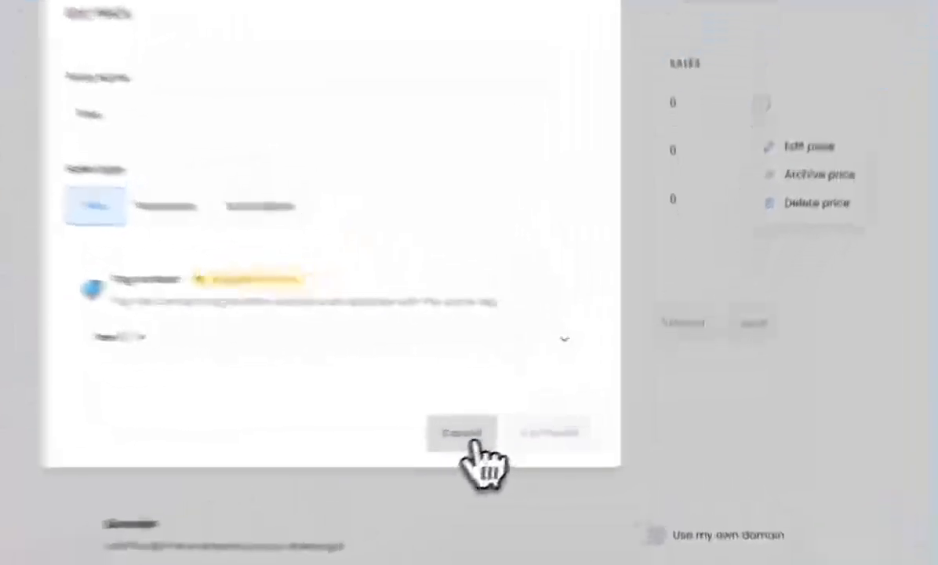
pyautogui.click(551, 416)
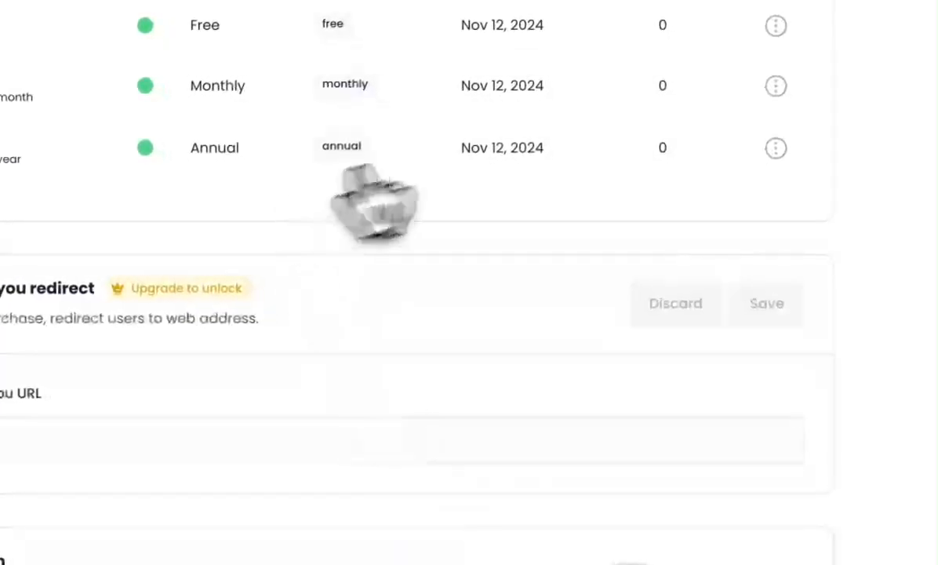
# - Inspect the Monthly price's subscription settings and contact tag, closing it without saving
pyautogui.click(775, 86)
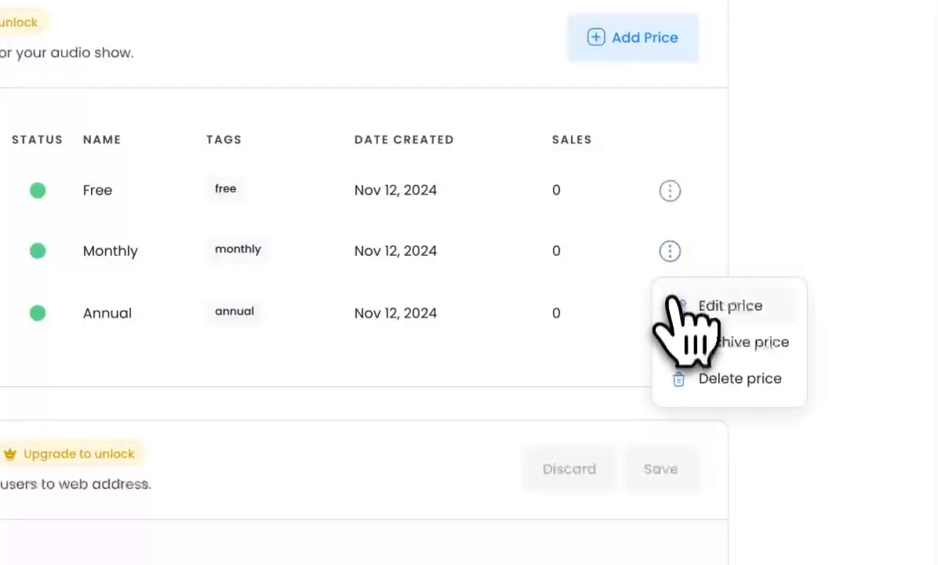
pyautogui.click(677, 305)
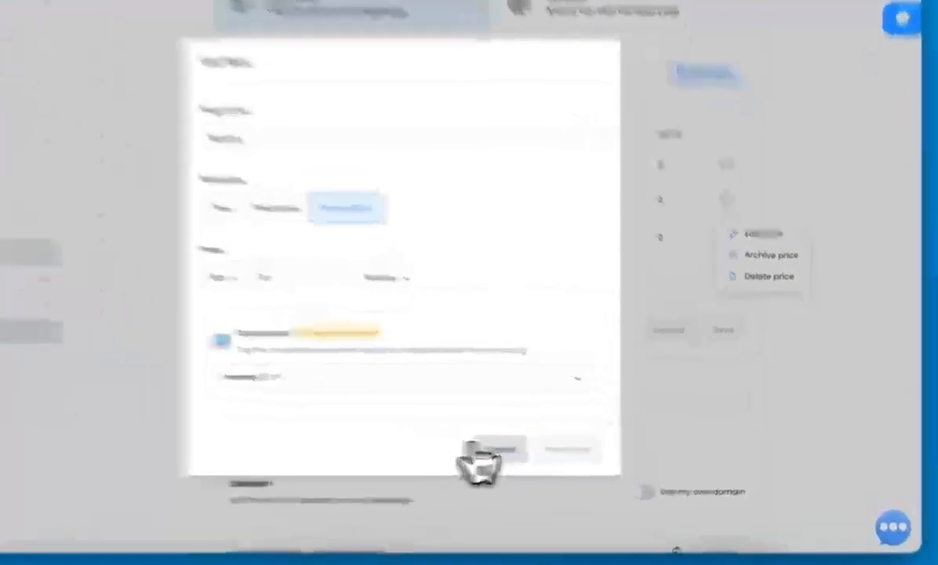
pyautogui.click(551, 446)
# - Inspect the Annual price's subscription settings and contact tag without saving, and review the tags in the show's episode list
pyautogui.click(657, 111)
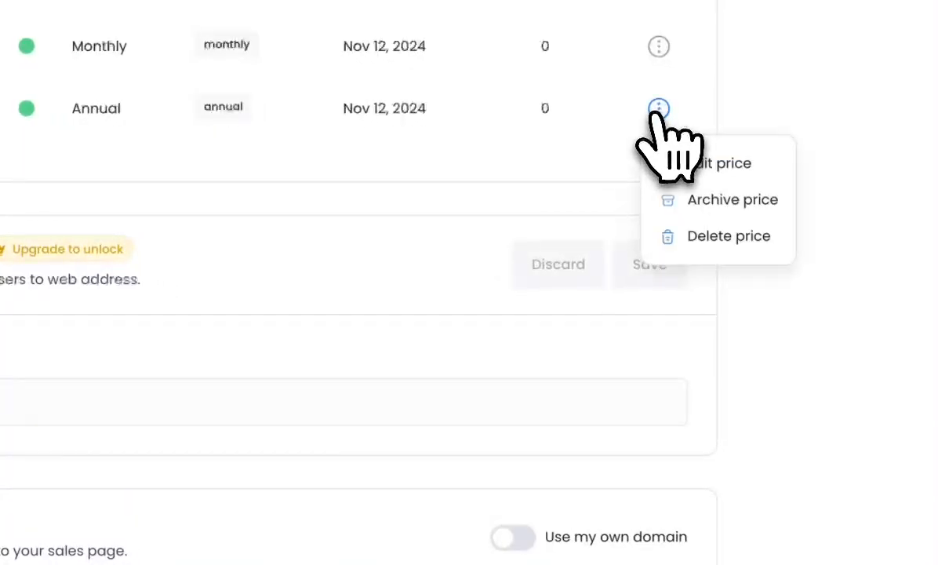
pyautogui.click(677, 161)
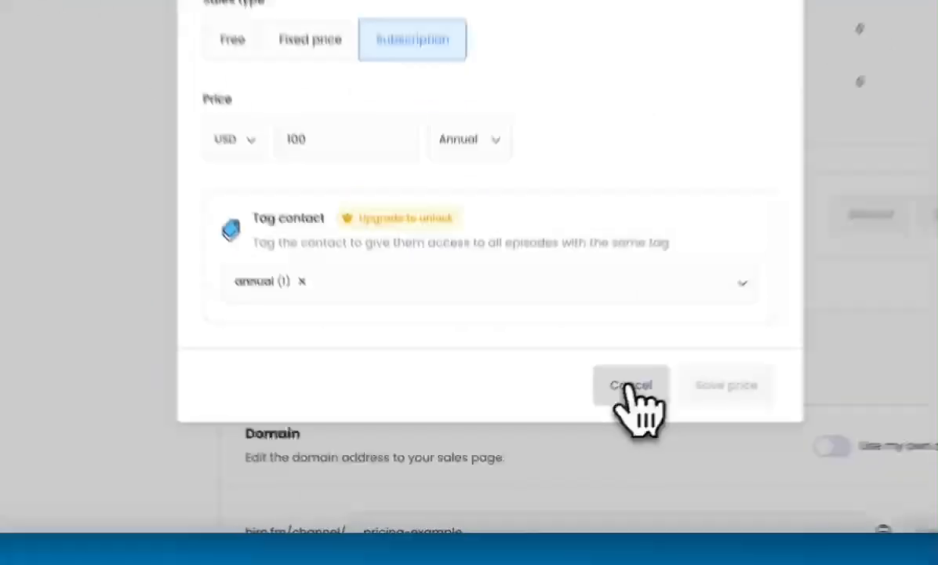
pyautogui.click(551, 445)
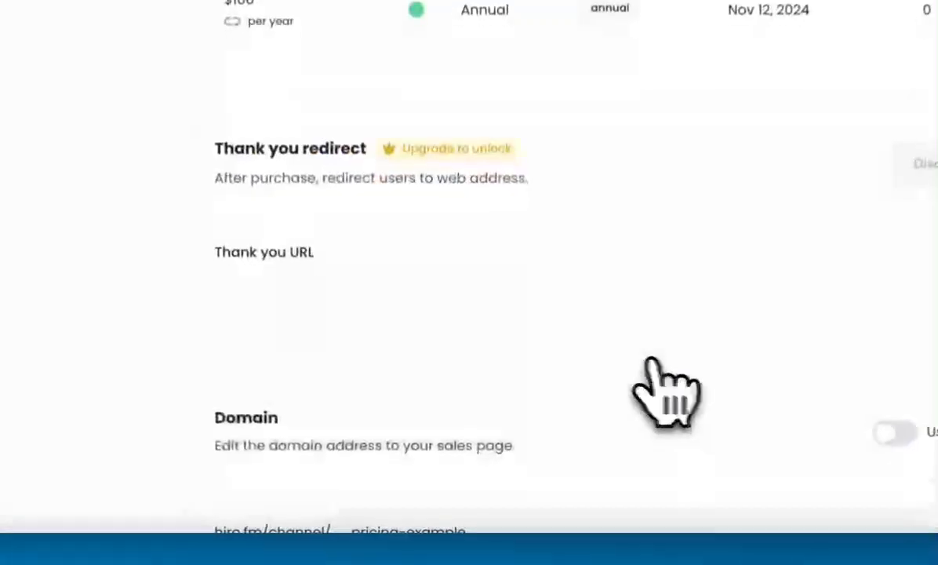
pyautogui.click(143, 250)
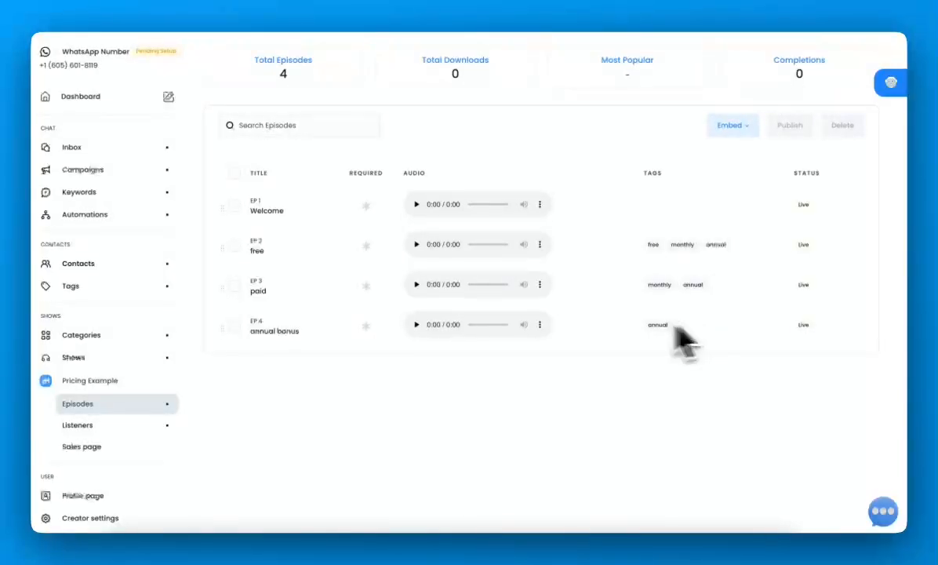
# - Examine the tags assigned to the Free User and Annual User contacts, including the tag choices offered for Free User
pyautogui.click(77, 265)
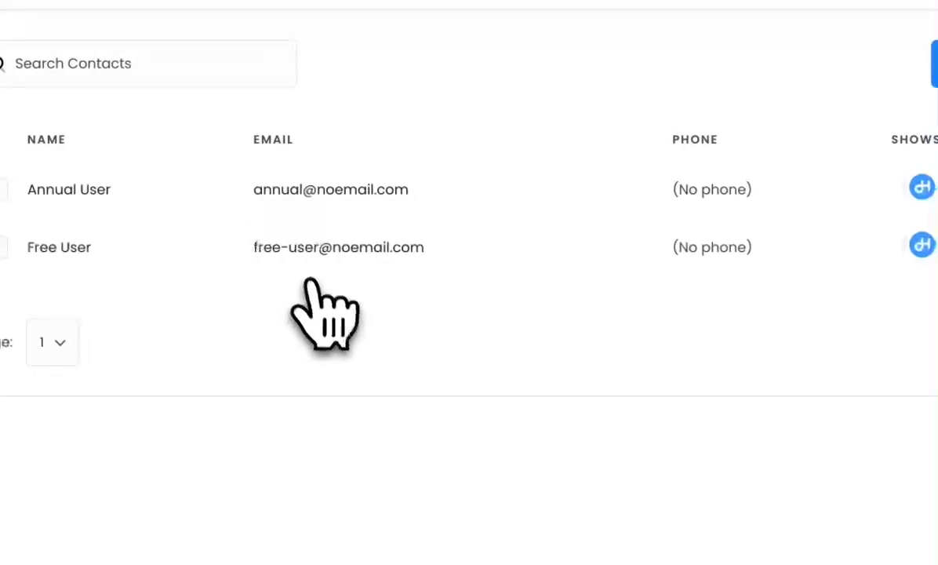
pyautogui.click(298, 253)
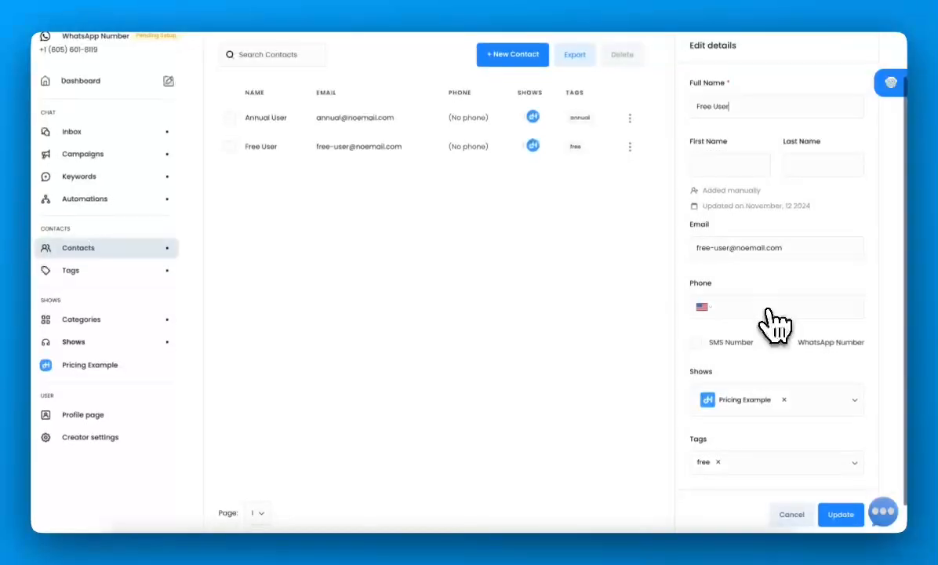
pyautogui.click(734, 468)
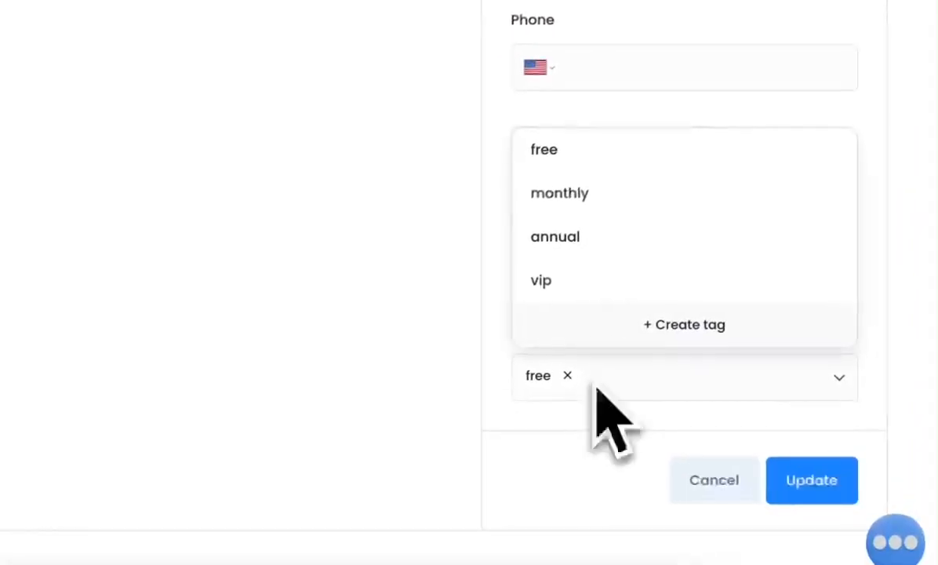
pyautogui.click(562, 167)
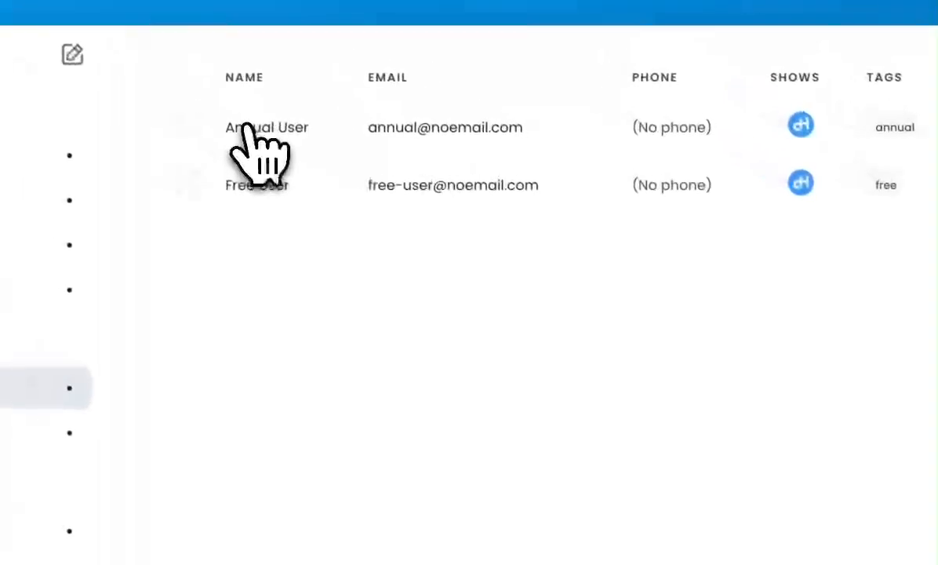
pyautogui.click(256, 134)
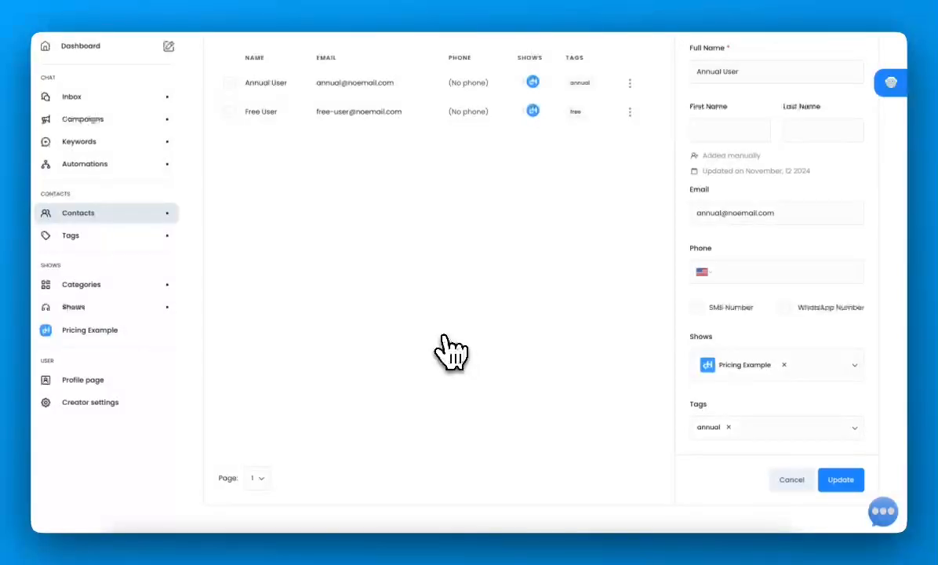
# - Create a new tag named Free-Pricing-Example in the account's tag list
pyautogui.click(75, 235)
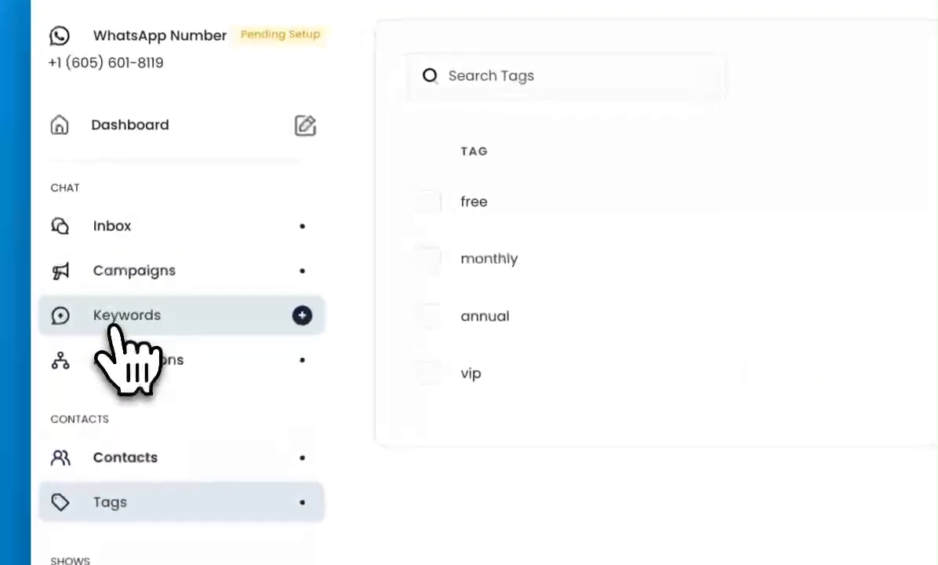
pyautogui.click(723, 161)
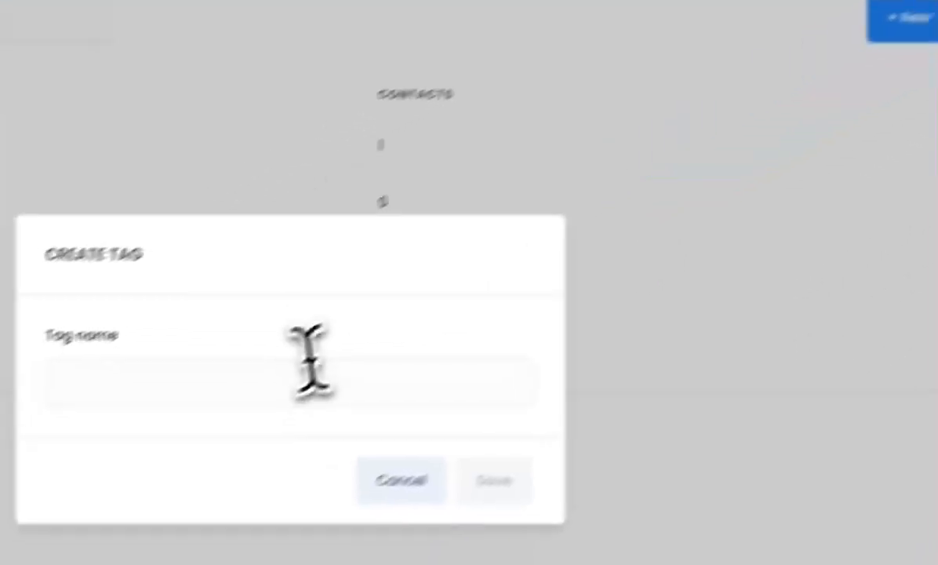
pyautogui.write('F')
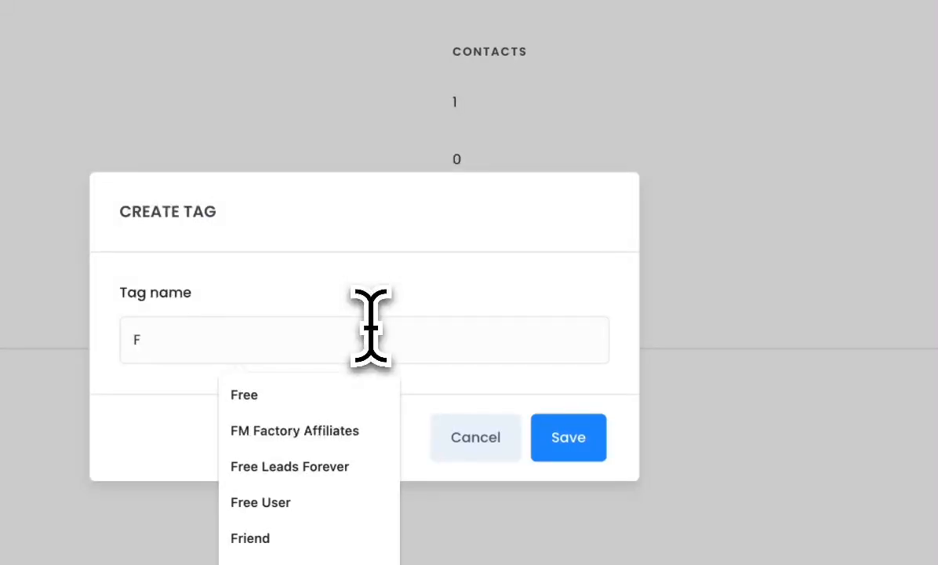
pyautogui.write('ree-Pricing-Example')
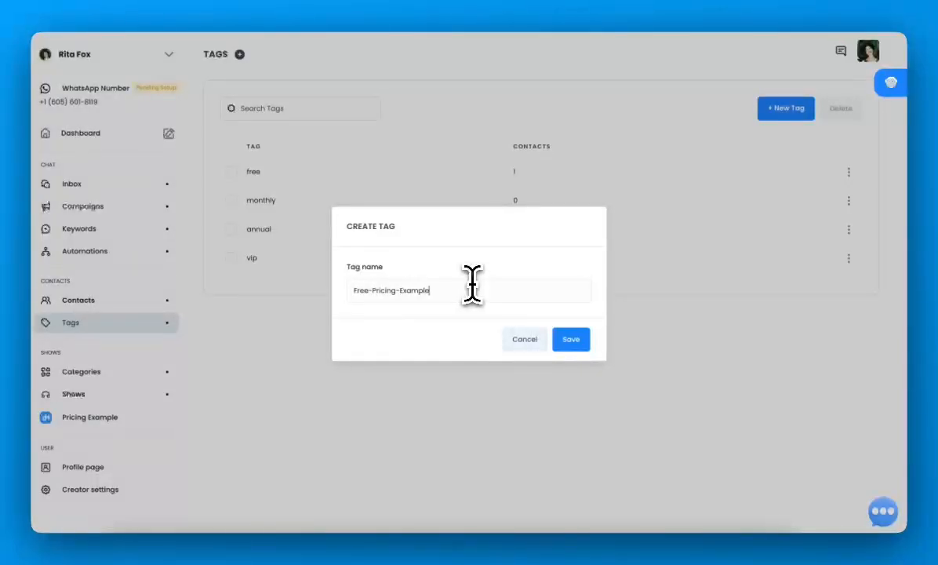
pyautogui.click(569, 344)
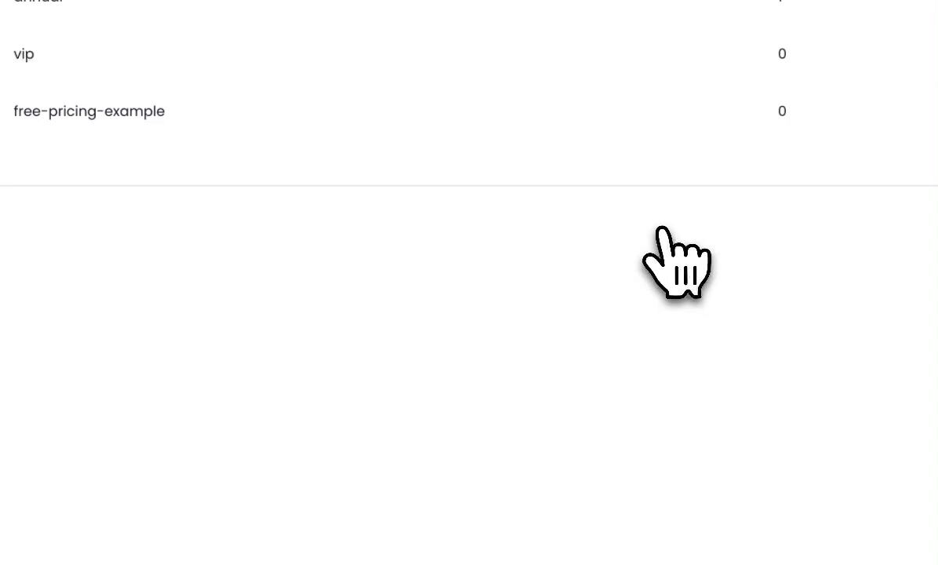
# - Add the free-pricing-example tag to the access limits of the Pricing Example show's free episode and save the episode
pyautogui.click(102, 322)
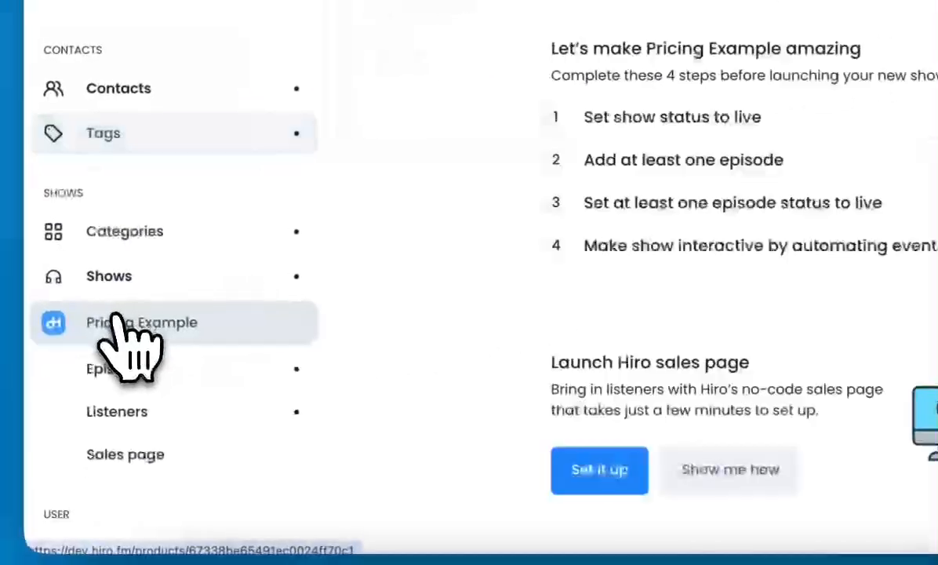
pyautogui.click(165, 370)
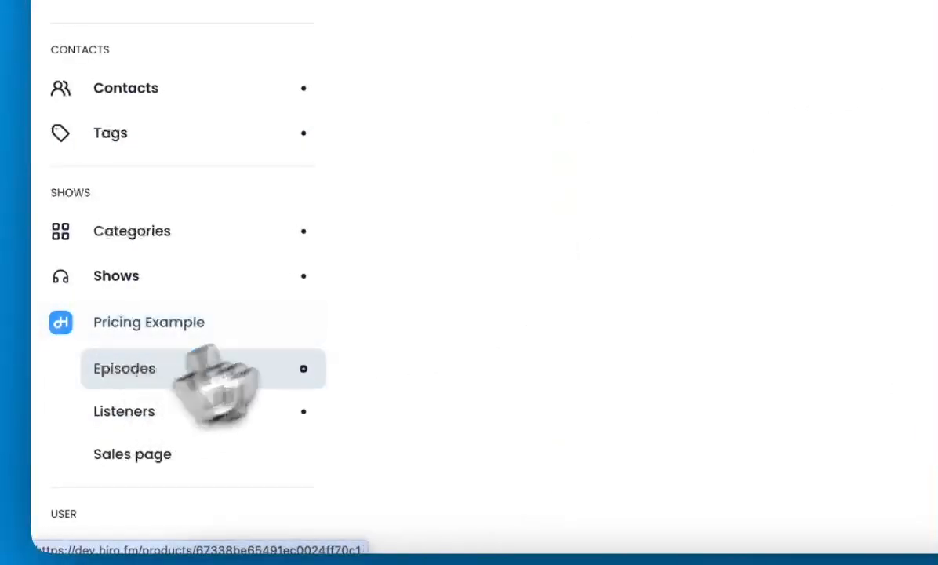
pyautogui.click(298, 227)
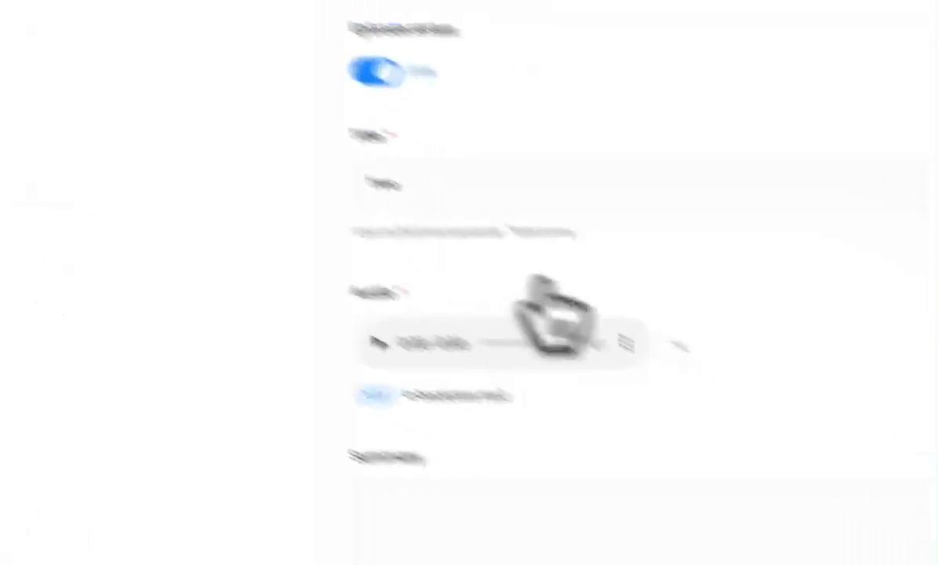
pyautogui.scroll(-8, 478, 220)
pyautogui.scroll(-3, 436, 192)
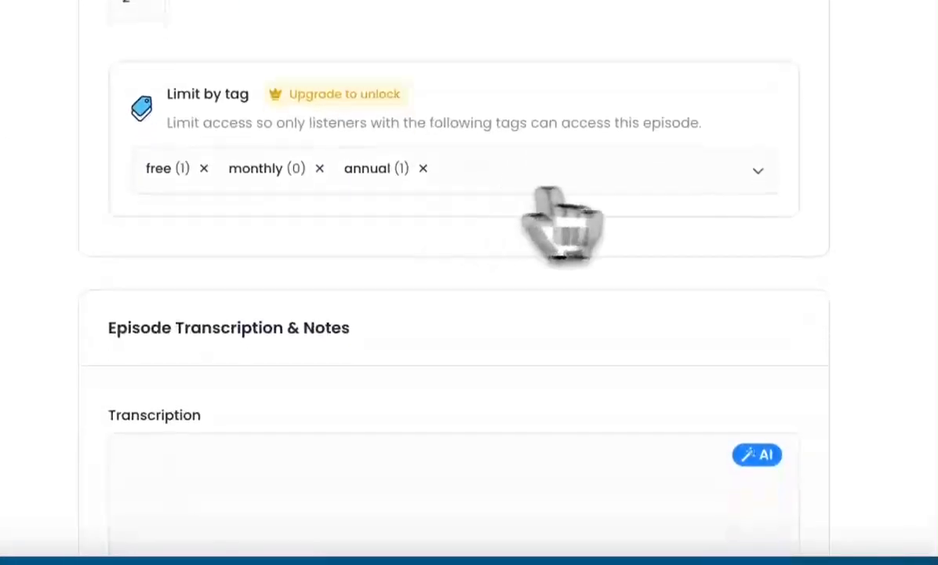
pyautogui.click(685, 176)
pyautogui.click(547, 234)
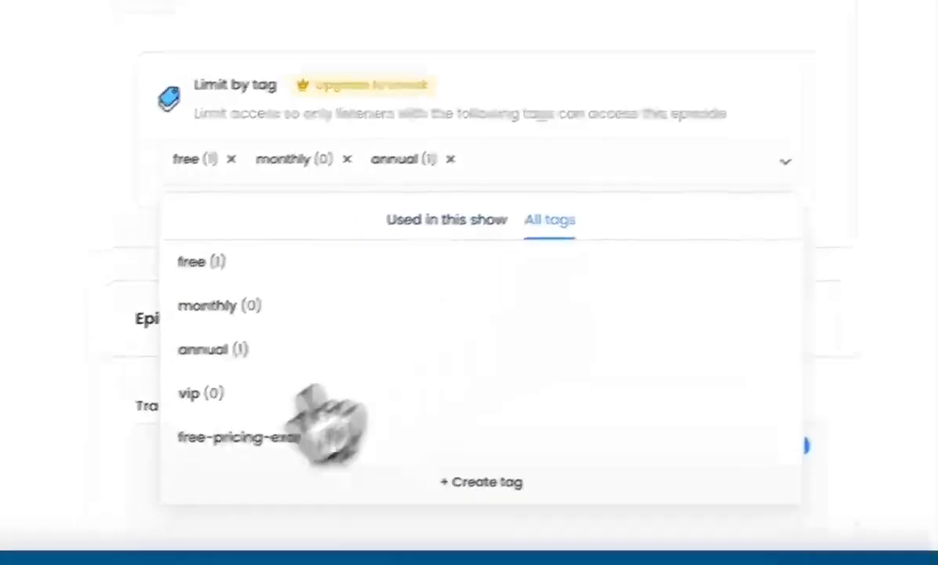
pyautogui.click(176, 450)
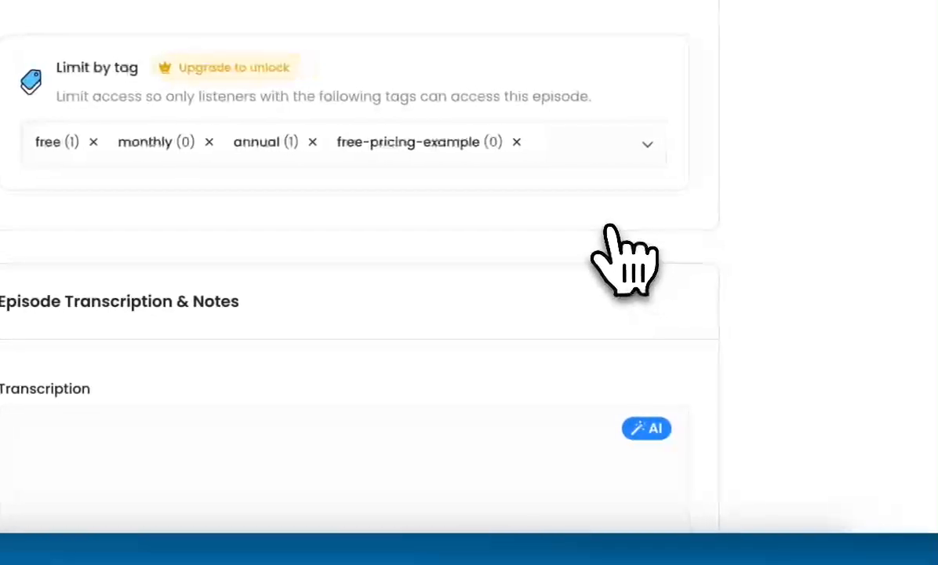
pyautogui.scroll(-15, 624, 260)
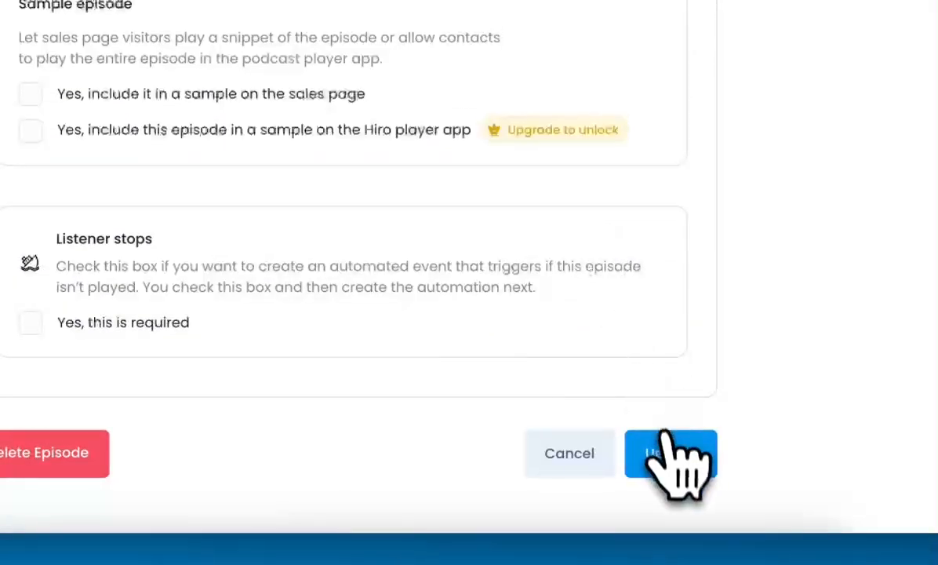
pyautogui.click(667, 451)
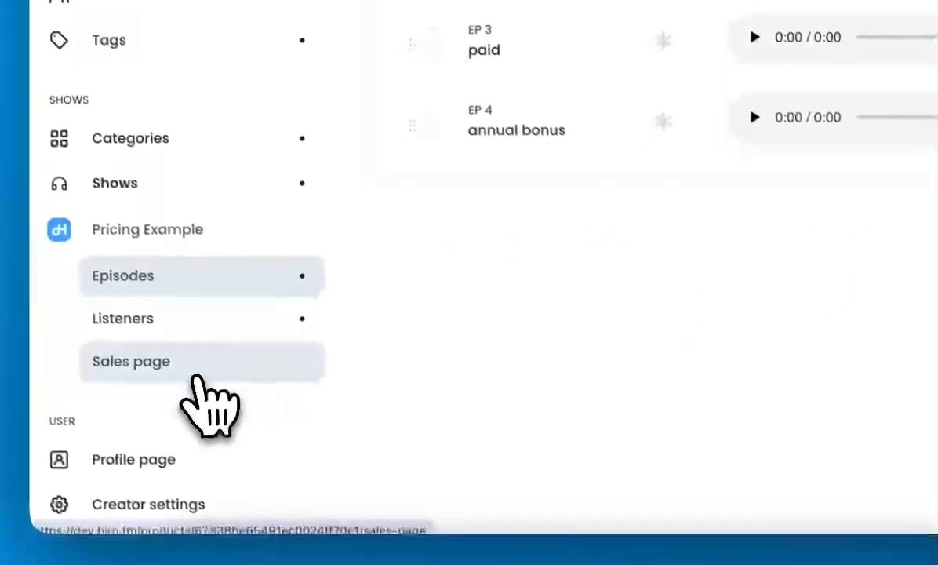
# - Add the free-pricing-example tag to the Free price's contact tags on the show's sales page and save the price
pyautogui.click(198, 378)
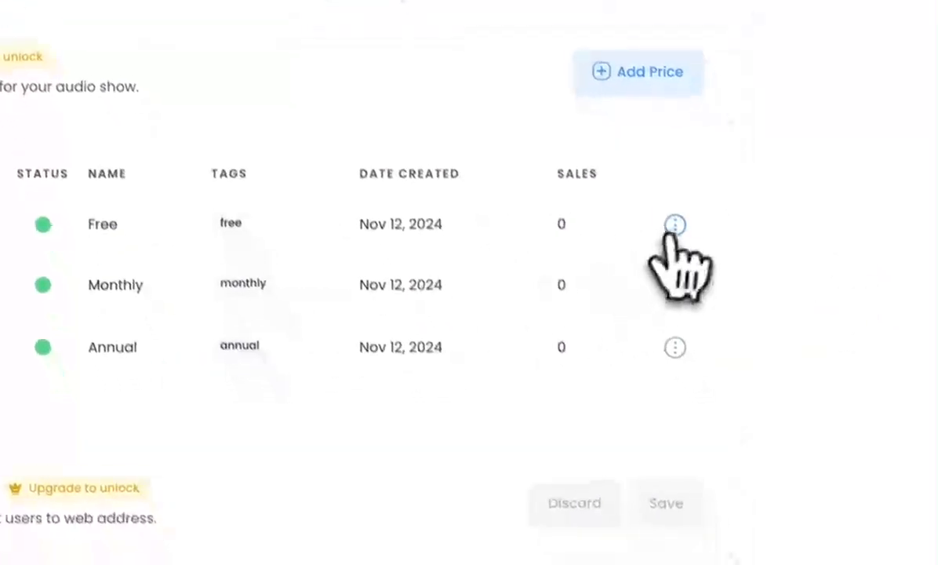
pyautogui.click(695, 265)
pyautogui.click(715, 318)
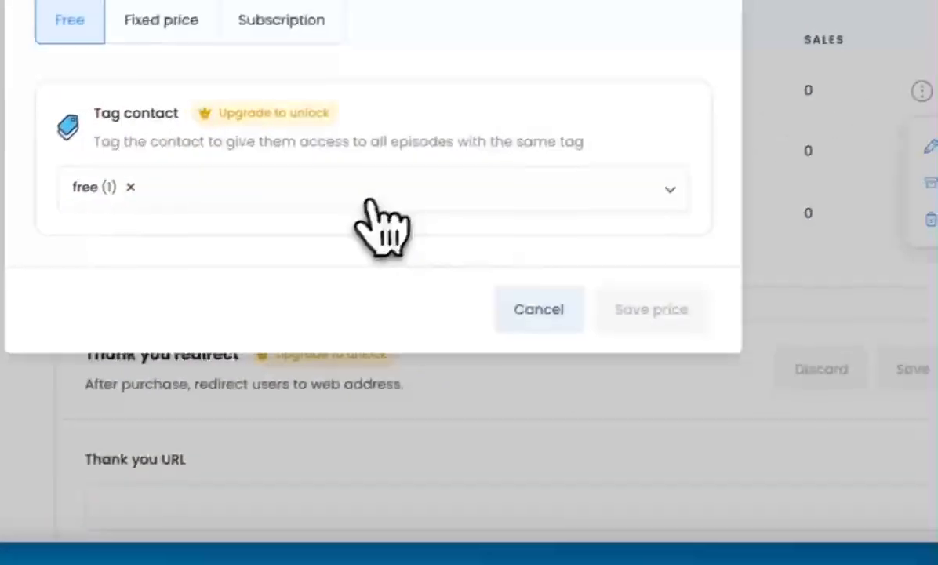
pyautogui.click(114, 309)
pyautogui.click(186, 412)
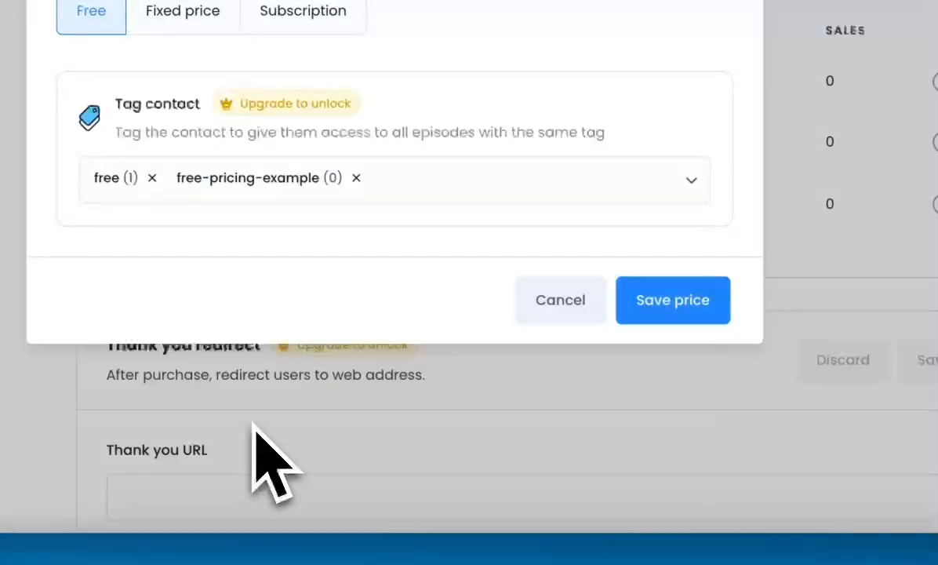
pyautogui.click(673, 300)
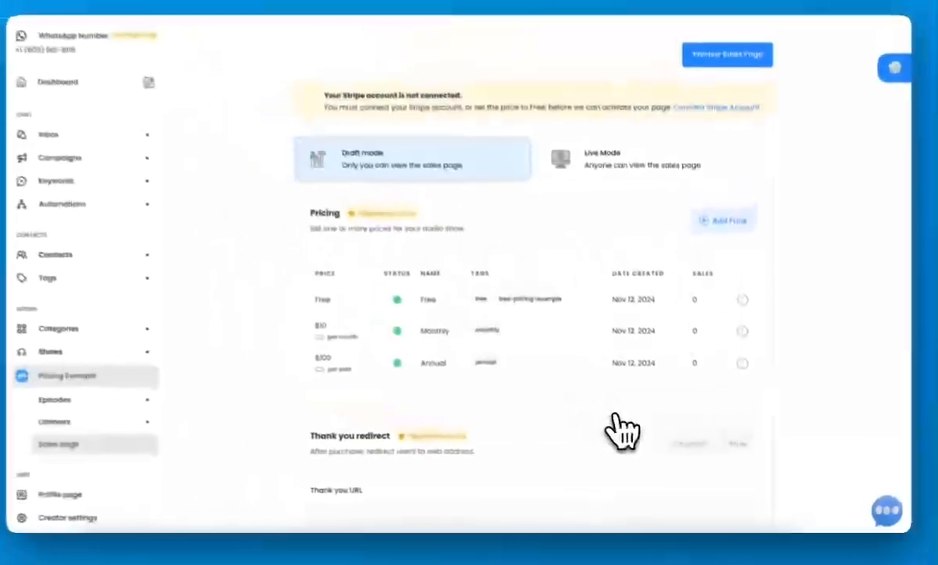
pyautogui.scroll(1, 620, 433)
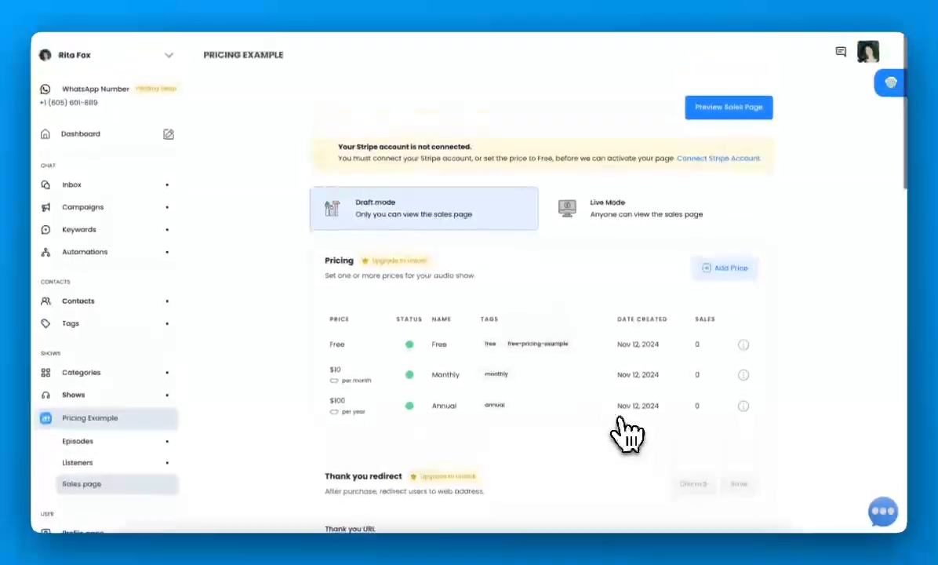
# - Examine the Pricing Example sales page preview, including which price tiers are listed for each episode
pyautogui.click(274, 2)
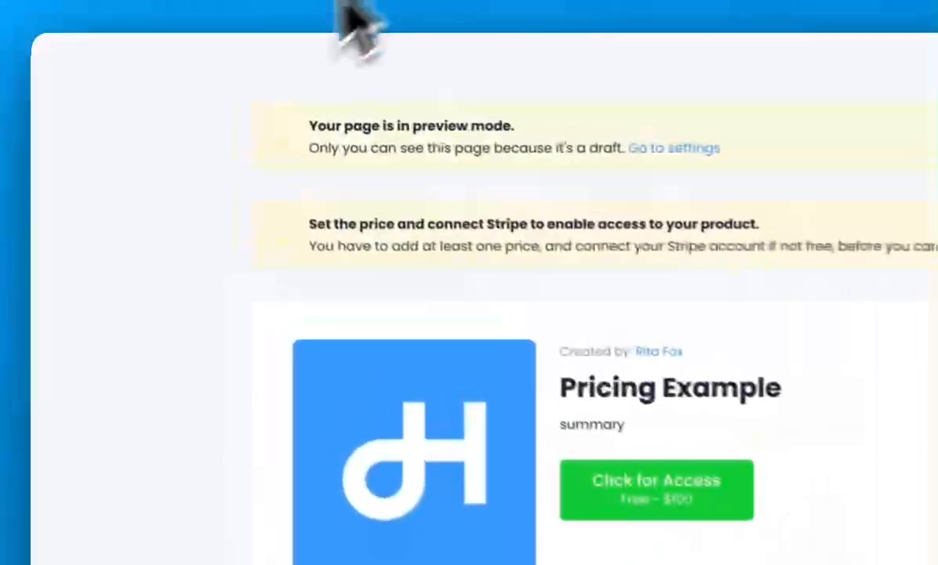
pyautogui.click(140, 1)
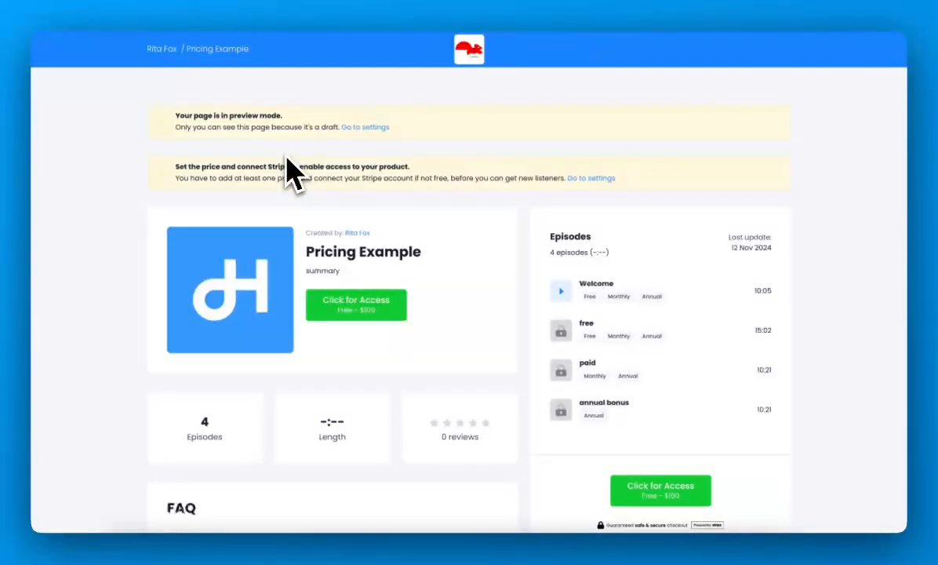
pyautogui.scroll(-1, 292, 169)
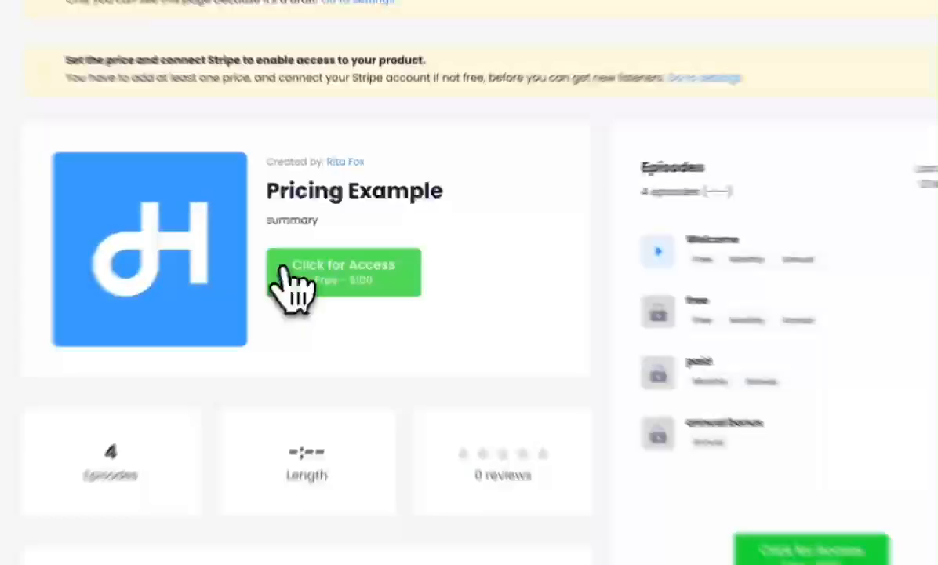
# - Inspect the plan choices in the sales page's payment form and close it without selecting a plan
pyautogui.click(324, 253)
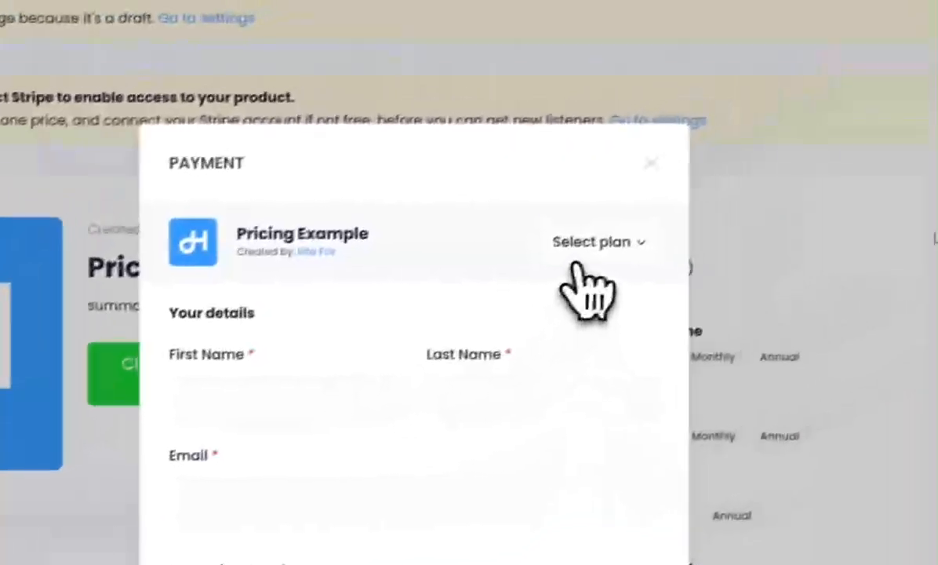
pyautogui.click(742, 162)
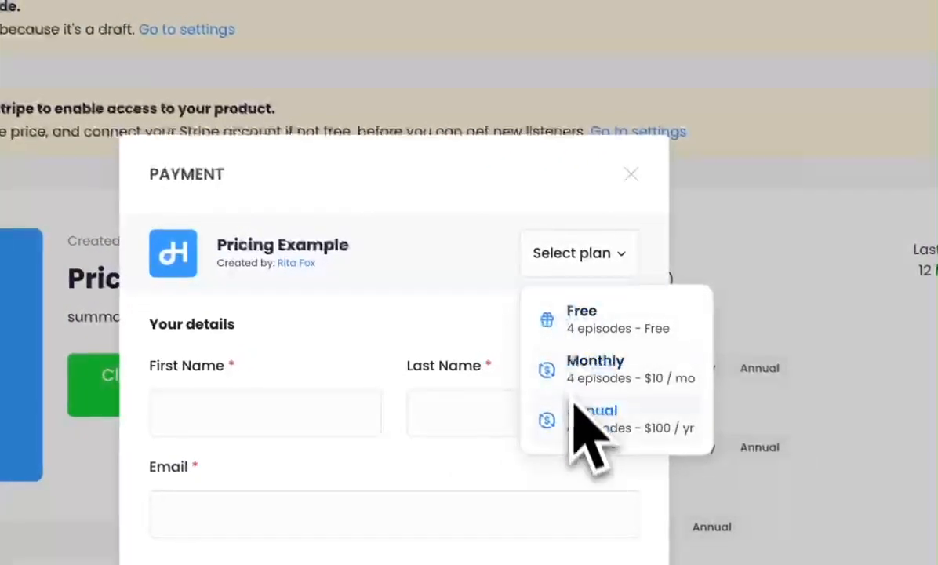
pyautogui.click(395, 330)
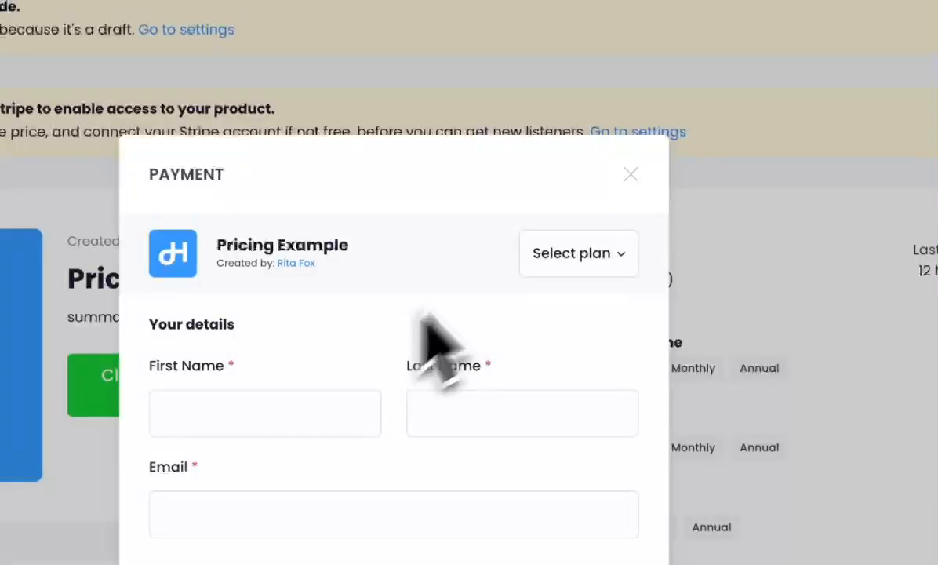
pyautogui.click(632, 175)
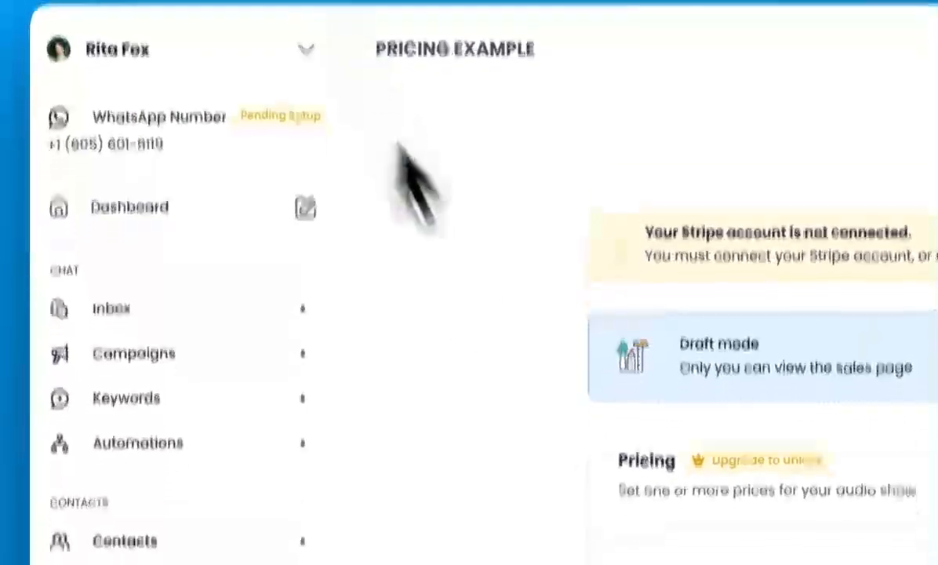
# - Open the Pricing Example show's overview and examine the integrations offered for connecting your own sales page
pyautogui.scroll(-3, 416, 188)
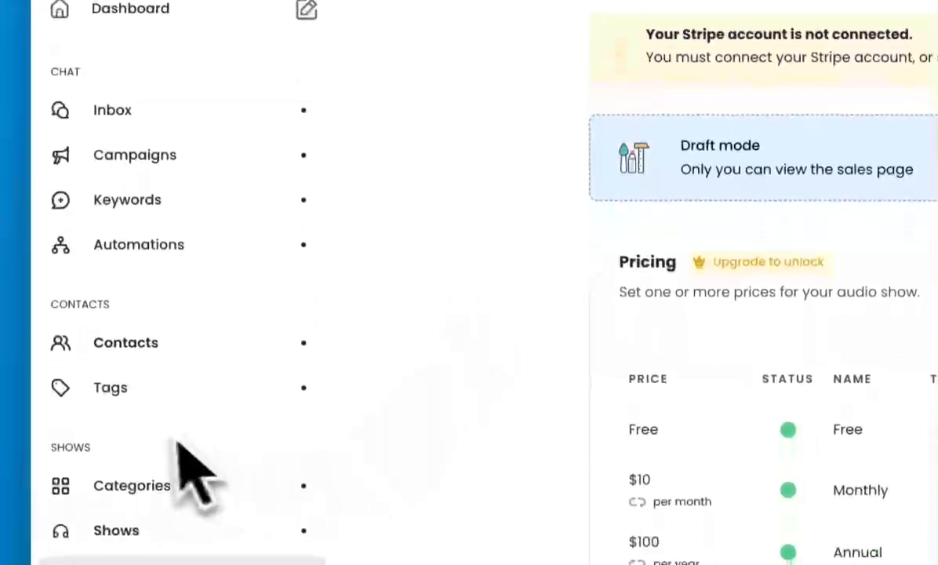
pyautogui.scroll(-3, 209, 472)
pyautogui.scroll(10, 223, 471)
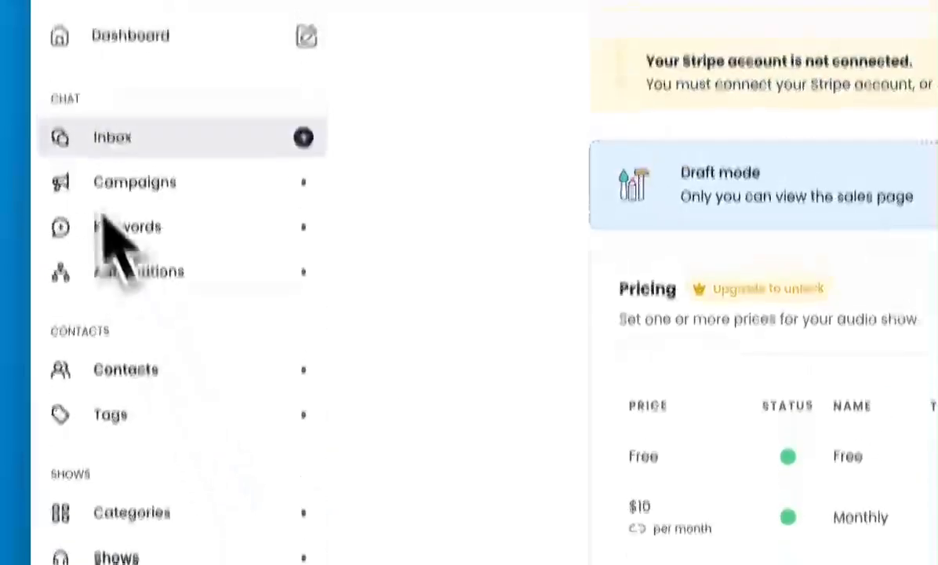
pyautogui.click(113, 149)
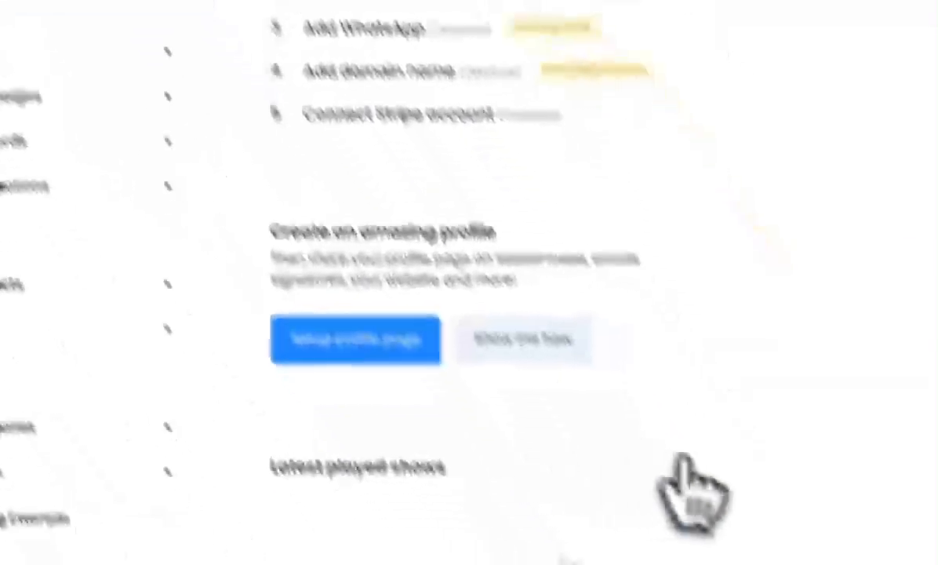
pyautogui.click(126, 275)
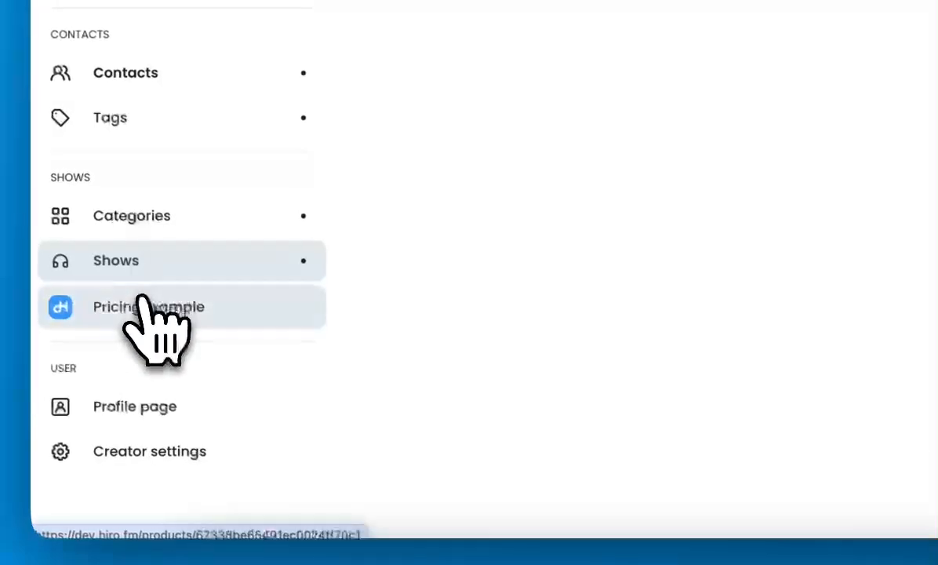
pyautogui.click(130, 319)
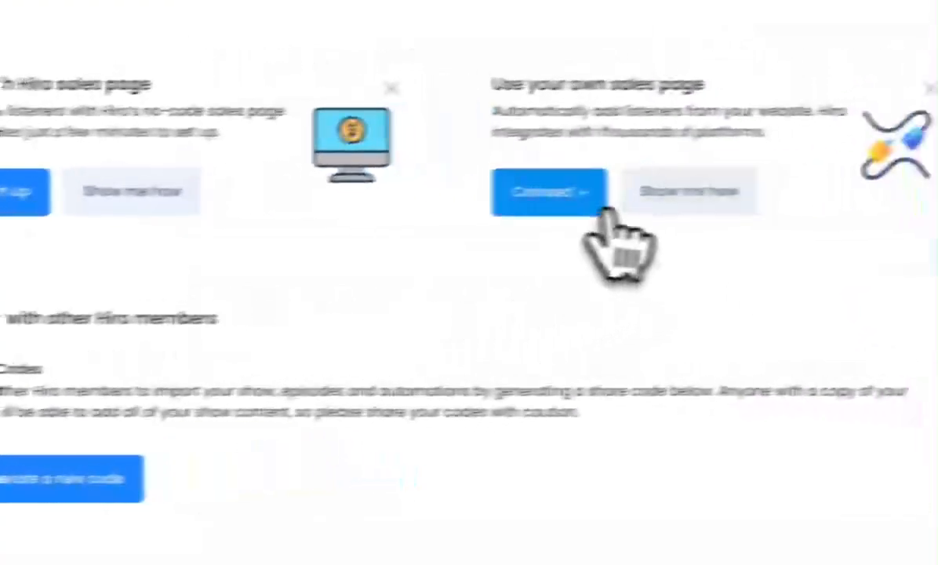
pyautogui.click(549, 206)
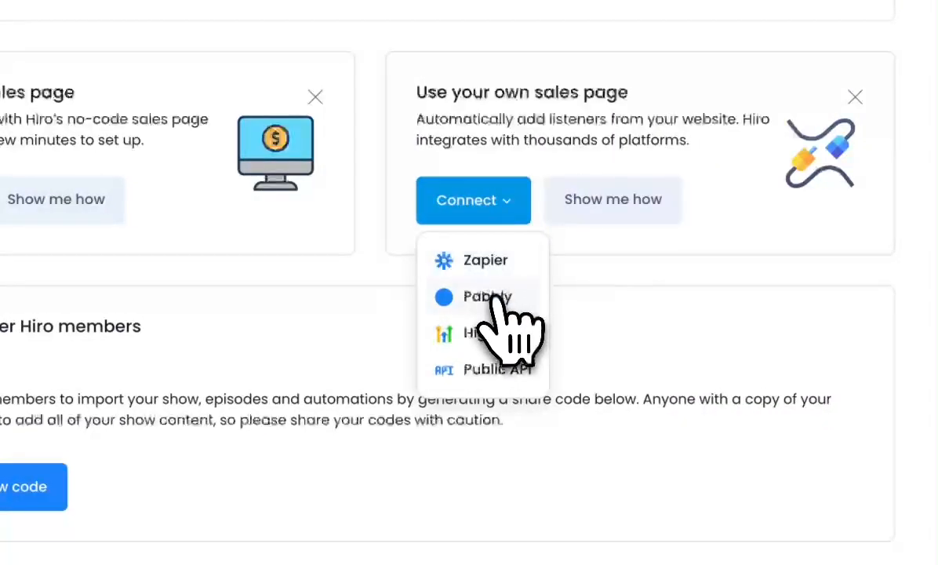